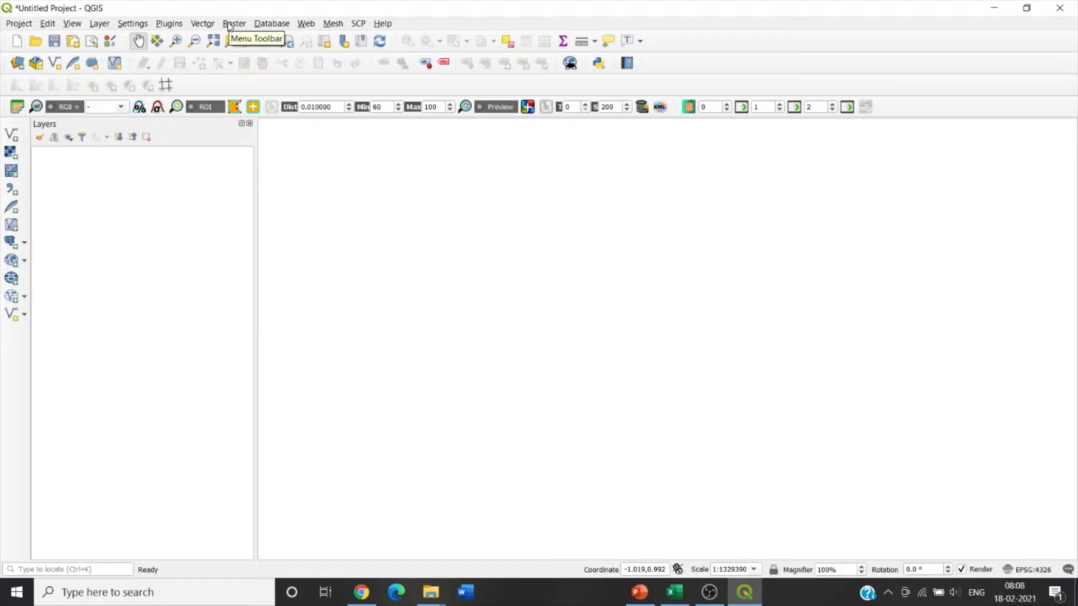
# Bring up the raster data source page from the Layer menu's Add Raster Layer entry.
pyautogui.click(100, 24)
pyautogui.moveTo(125, 70)
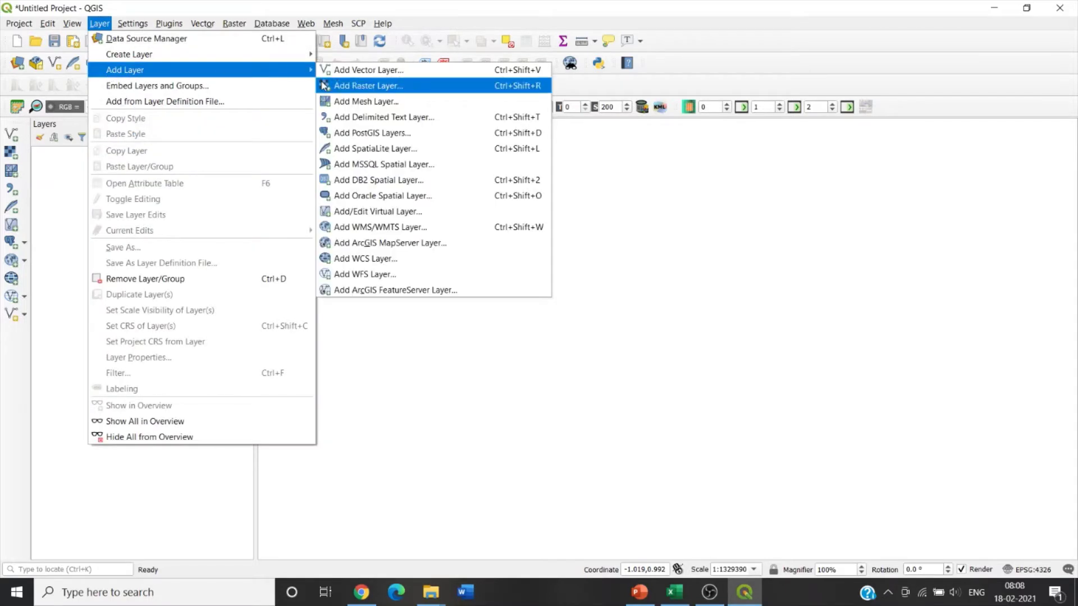
pyautogui.click(363, 85)
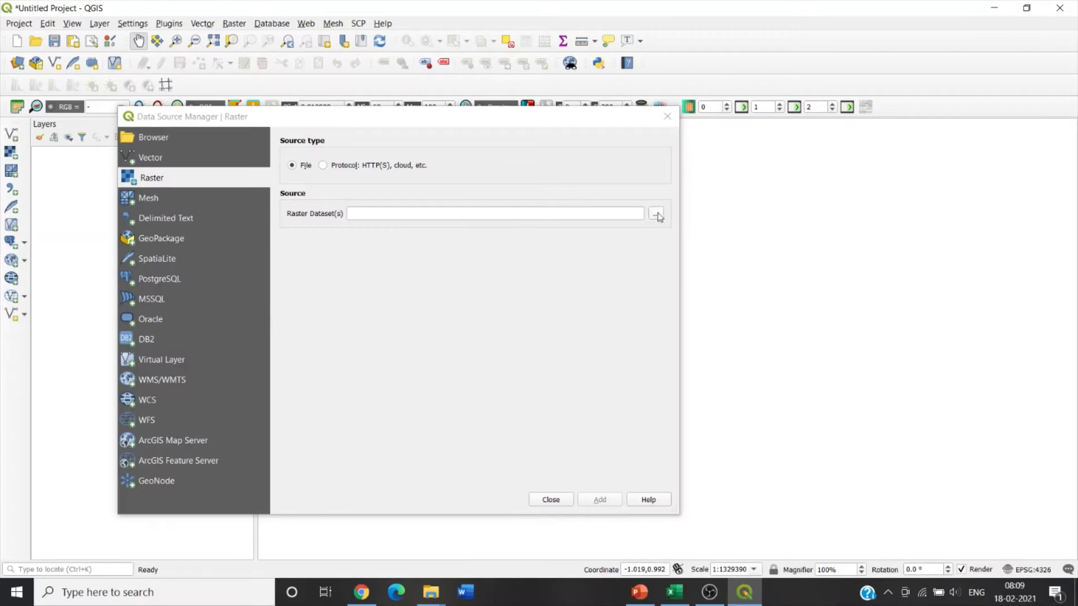
# Browse to F:\qgis_directory and choose District_Bankura_georeferenced.tif as the raster dataset.
pyautogui.click(659, 217)
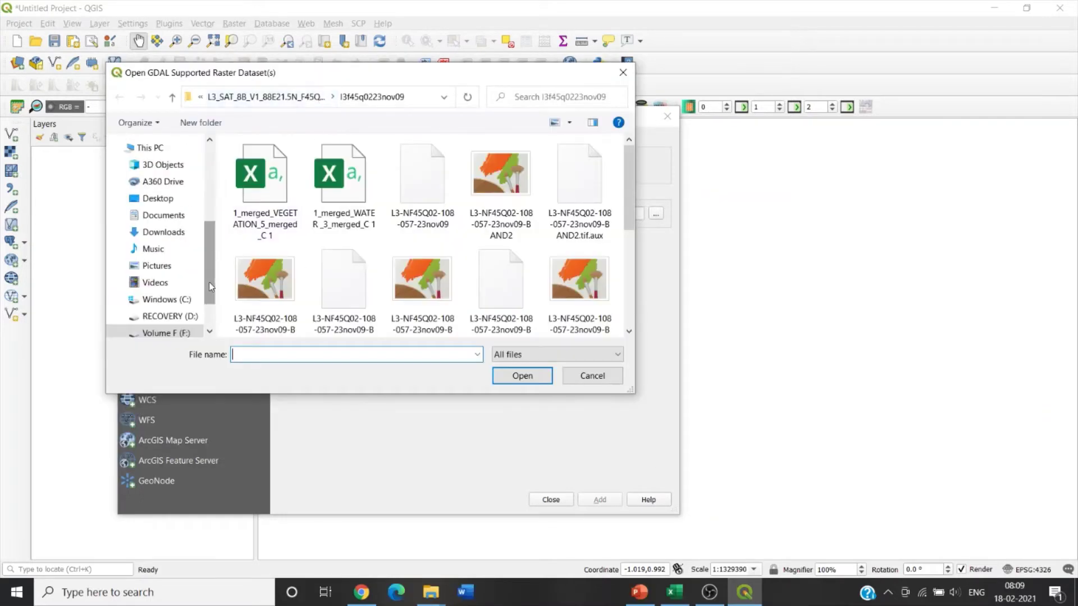
pyautogui.click(184, 333)
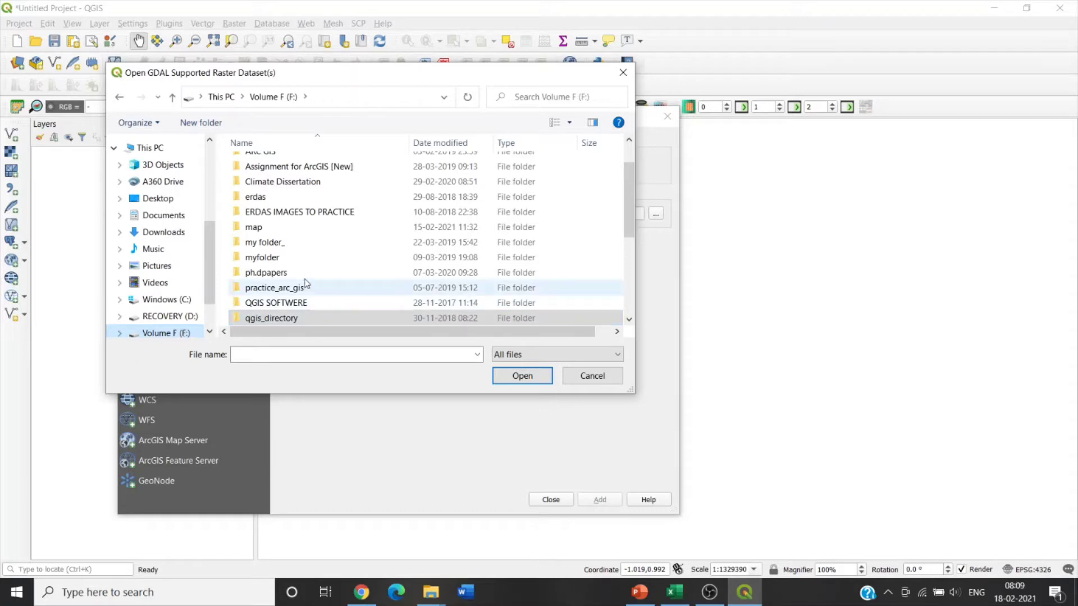
pyautogui.click(310, 322)
pyautogui.doubleClick(309, 323)
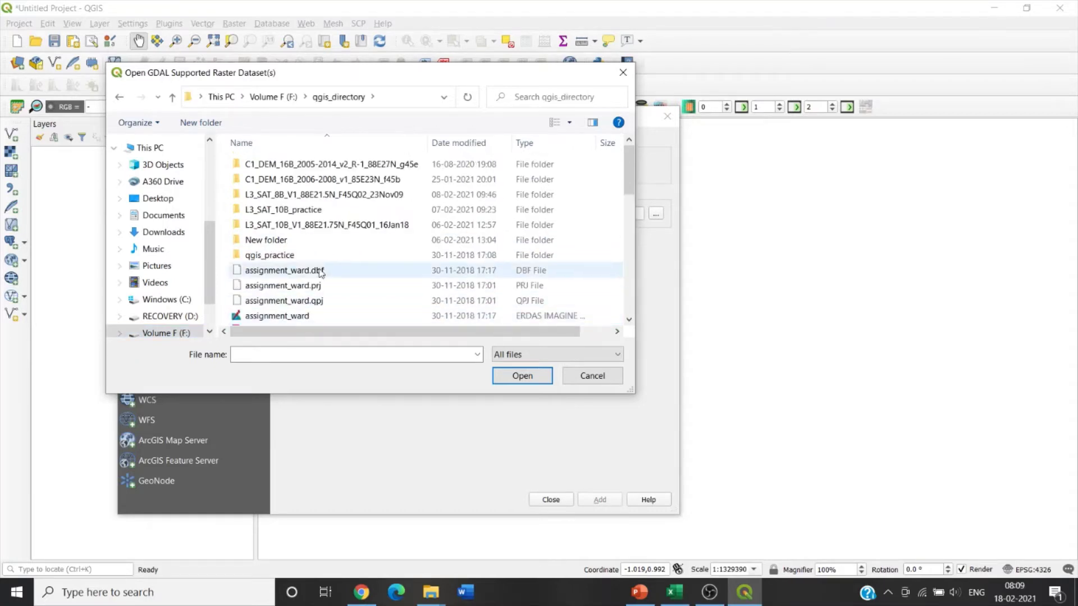
pyautogui.scroll(-2, 312, 257)
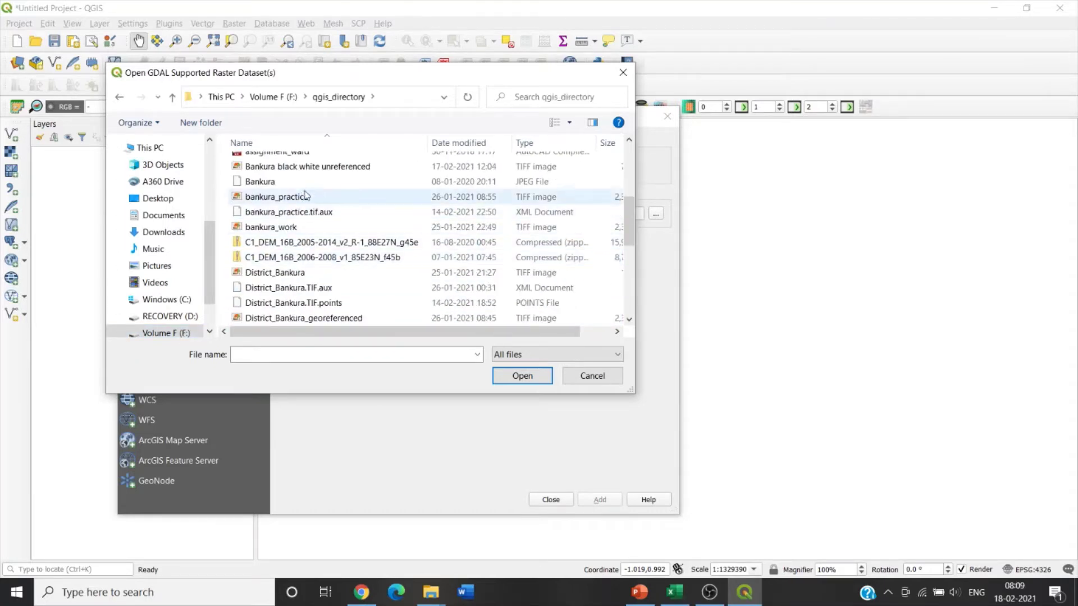
pyautogui.click(335, 318)
pyautogui.click(505, 375)
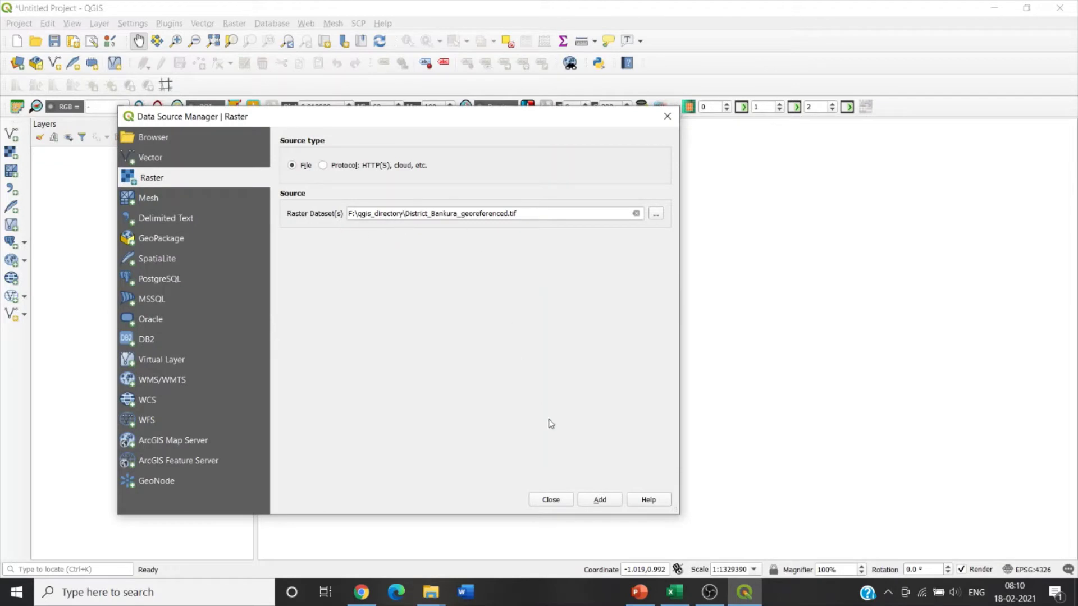
# Add the georeferenced Bankura raster as a layer and close the data source window.
pyautogui.click(590, 501)
pyautogui.click(596, 501)
pyautogui.click(552, 501)
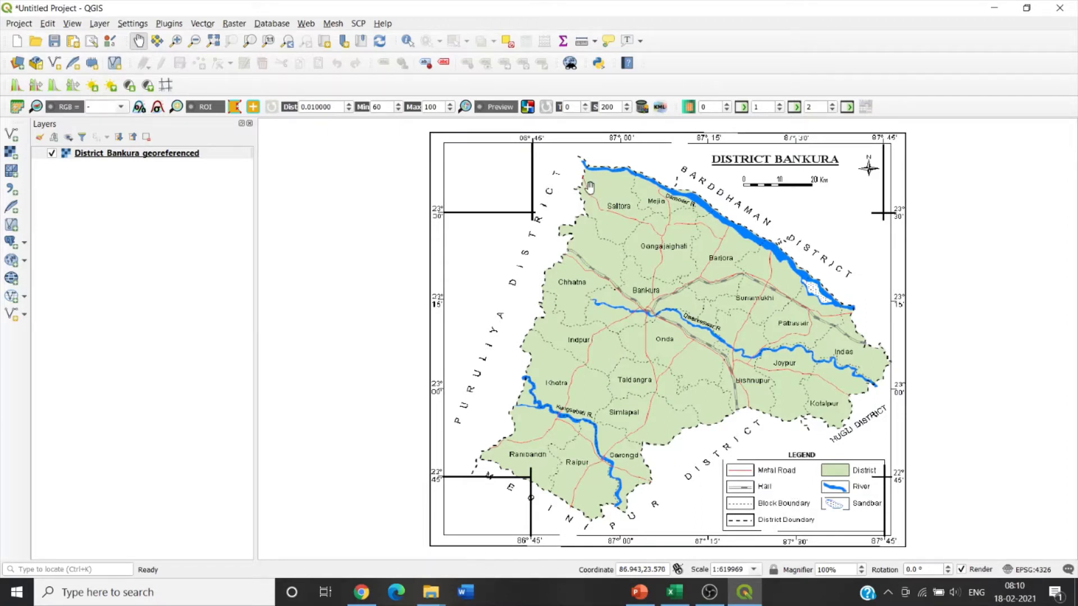
# Launch the Georeferencer from the Raster menu and start opening a raster.
pyautogui.click(234, 25)
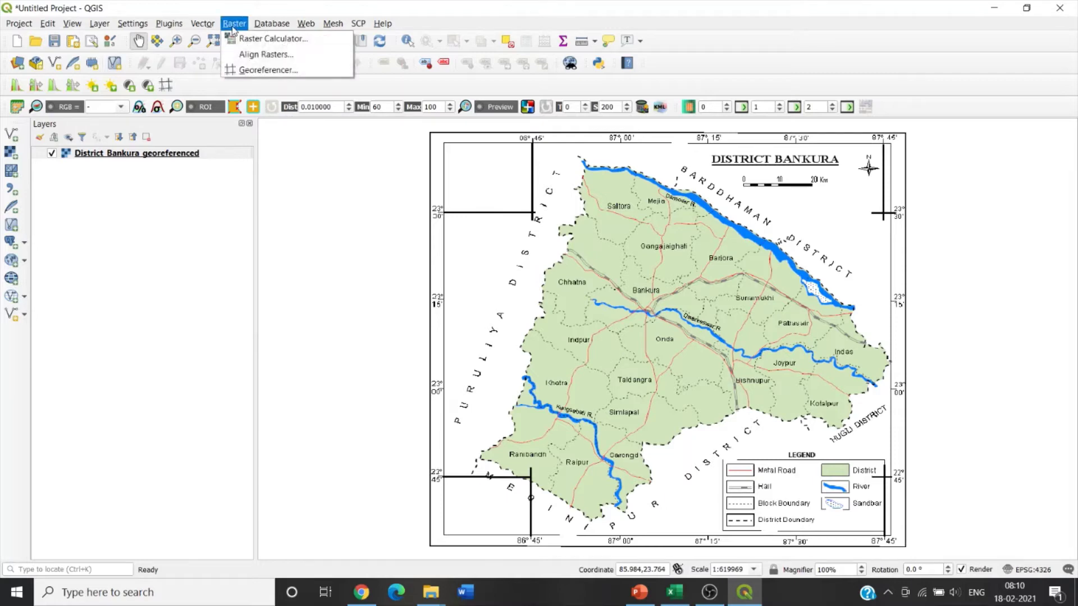
pyautogui.click(244, 70)
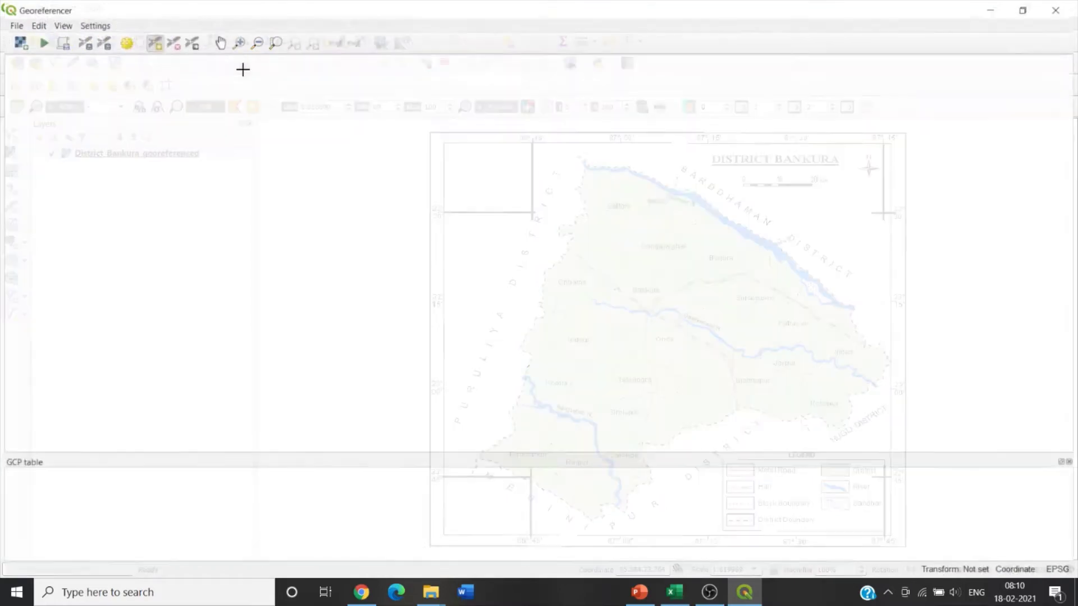
pyautogui.click(21, 44)
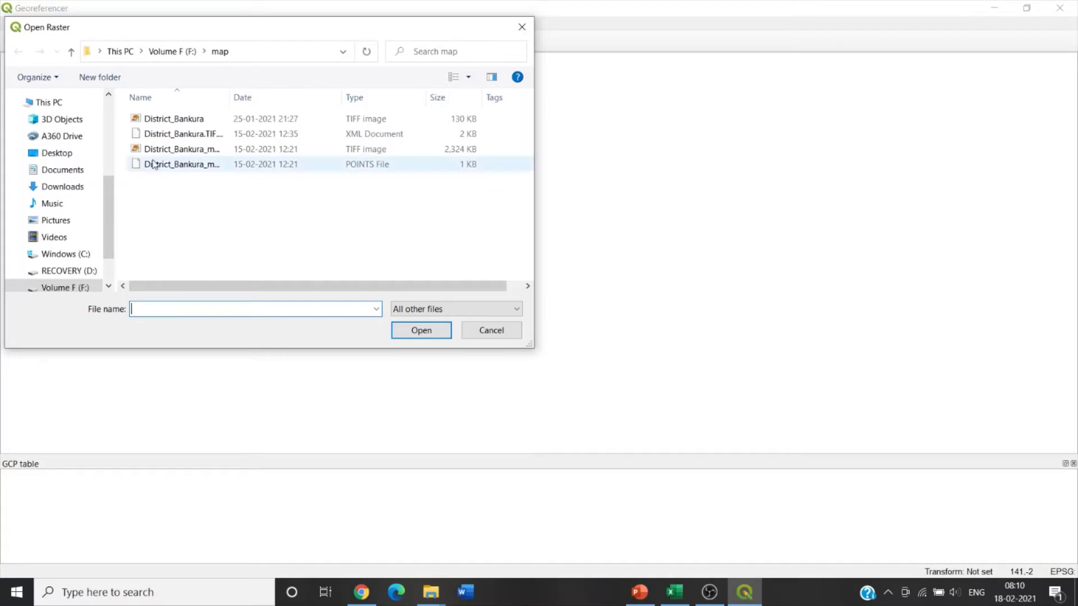
# Load 'Bankura black white unreferenced' from F:\qgis_directory into the Georeferencer.
pyautogui.click(182, 52)
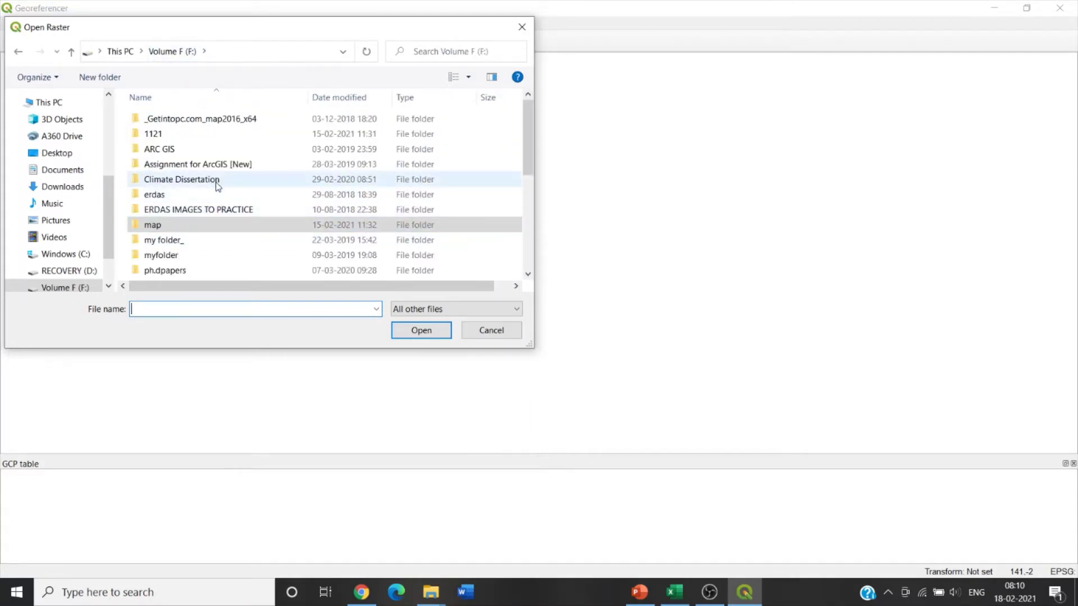
pyautogui.scroll(-2, 215, 189)
pyautogui.scroll(-2, 221, 217)
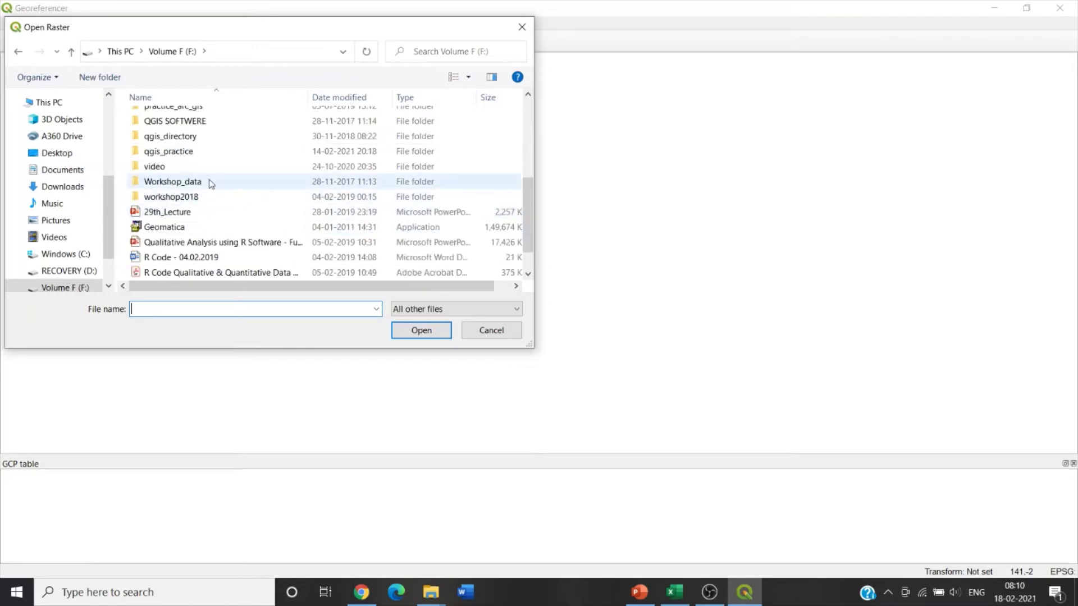
pyautogui.doubleClick(209, 137)
pyautogui.scroll(-2, 248, 232)
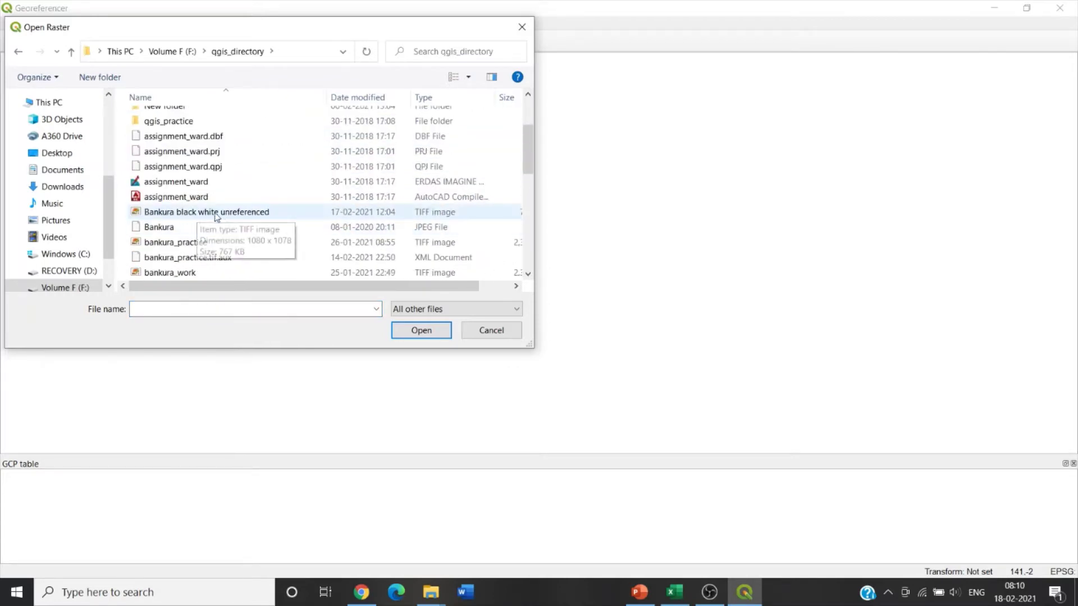
pyautogui.click(283, 213)
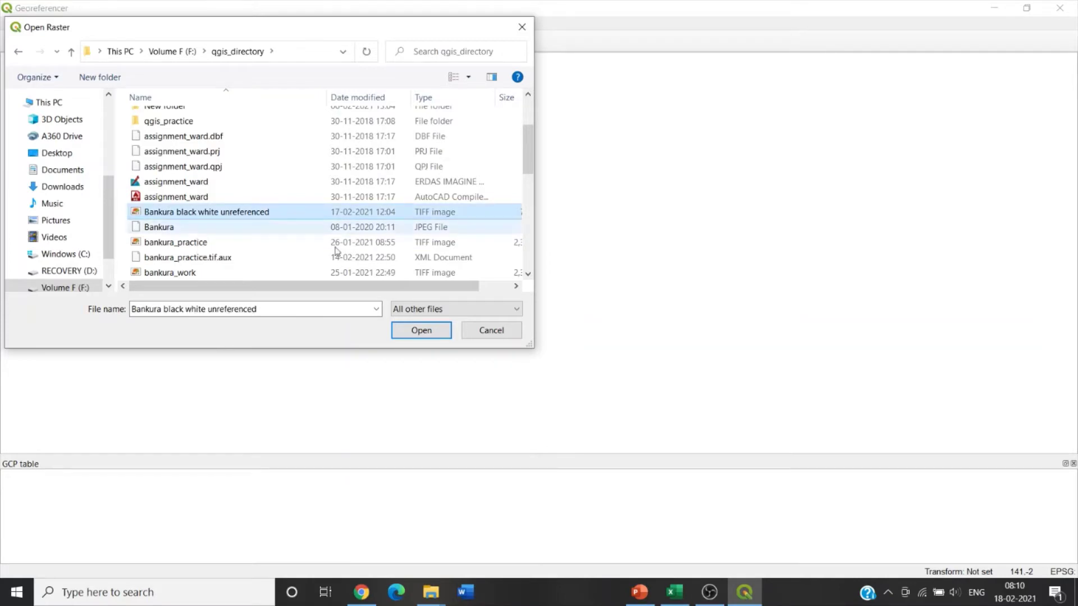
pyautogui.click(420, 336)
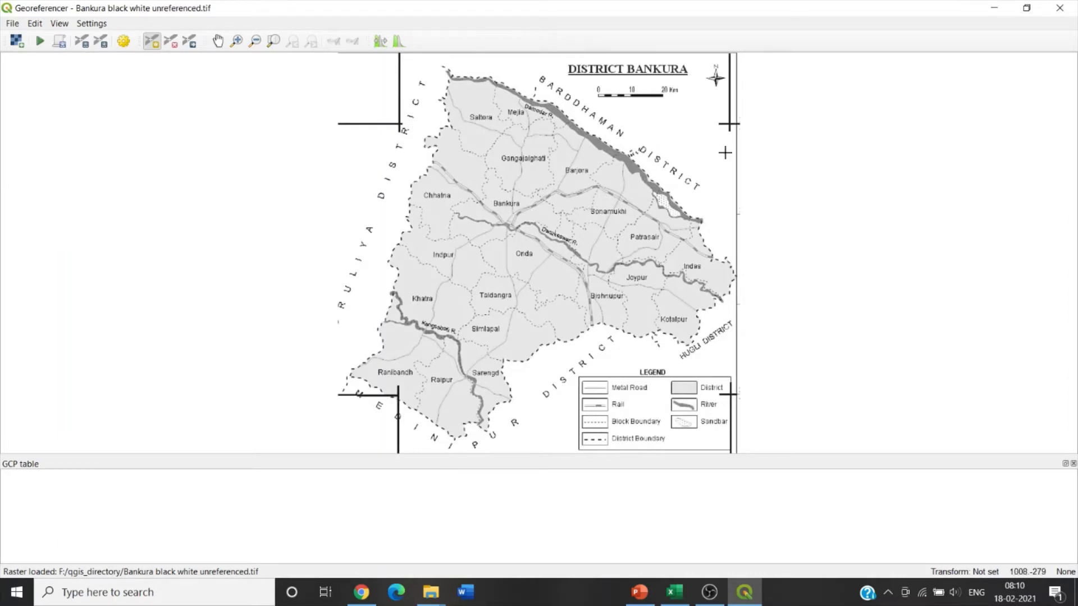
# Pan the unreferenced Bankura map toward the northern boundary point for the first GCP.
pyautogui.moveTo(629, 184); pyautogui.dragTo(592, 198)
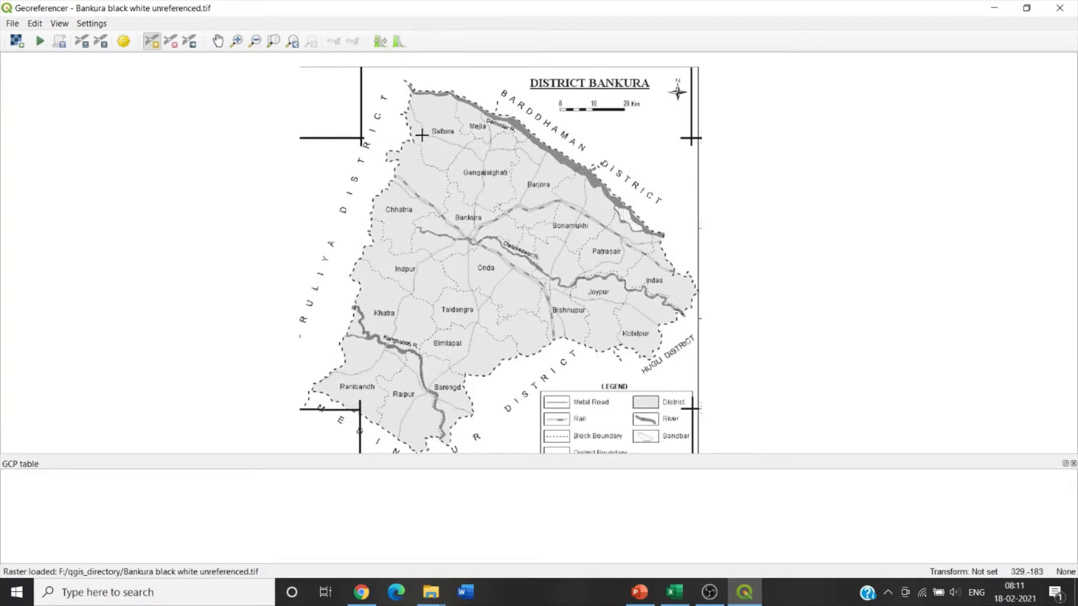
pyautogui.scroll(1, 421, 135)
pyautogui.scroll(1, 462, 212)
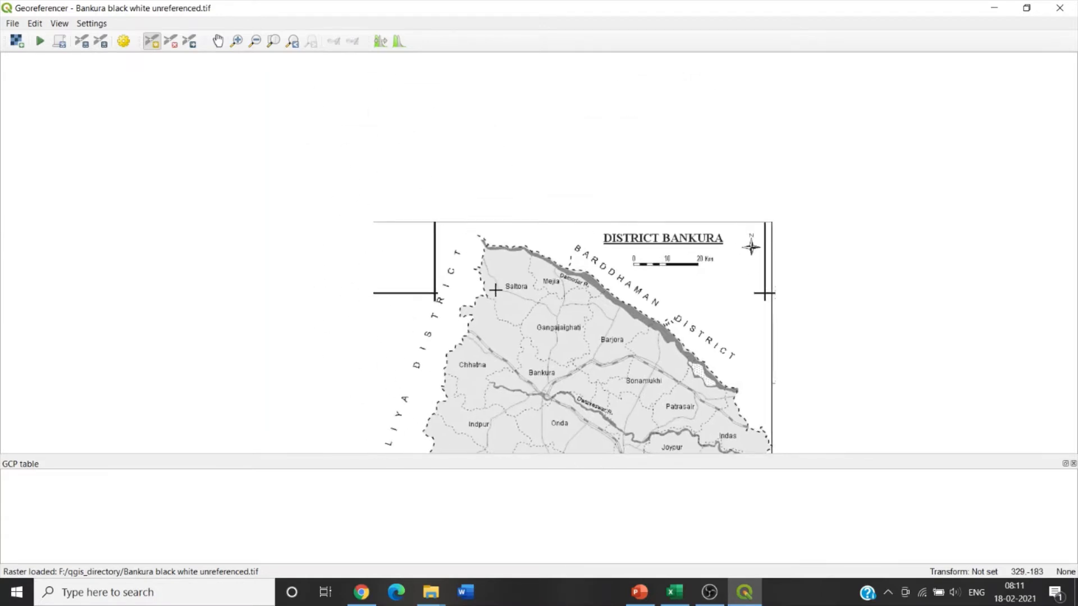
pyautogui.scroll(1, 494, 289)
pyautogui.scroll(2, 491, 284)
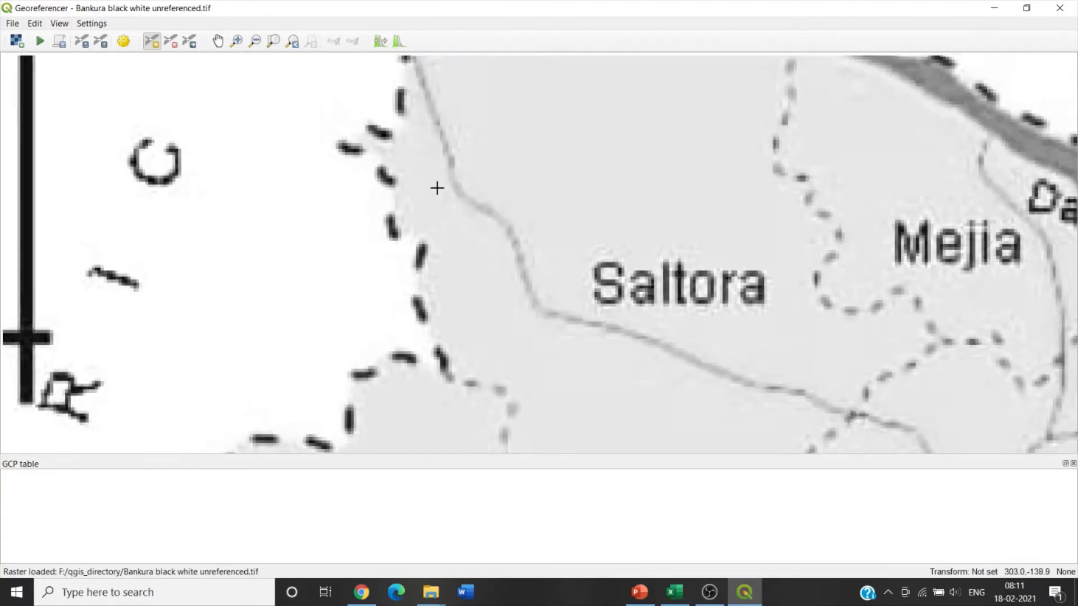
pyautogui.scroll(-1, 435, 205)
pyautogui.scroll(1, 385, 265)
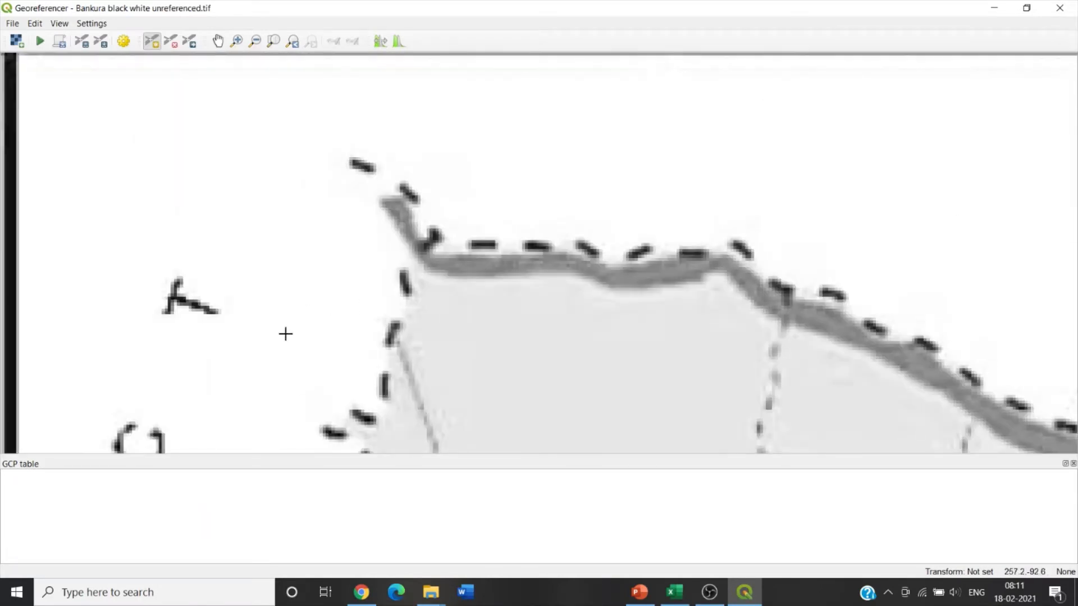
pyautogui.scroll(-1, 481, 342)
pyautogui.scroll(-2, 481, 342)
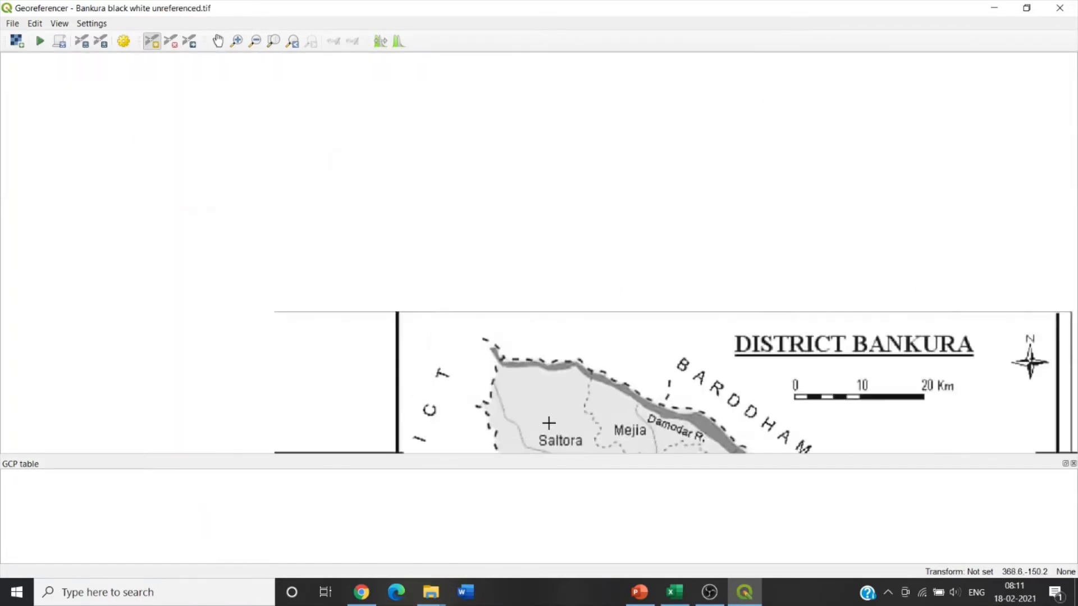
pyautogui.moveTo(546, 416); pyautogui.dragTo(534, 321)
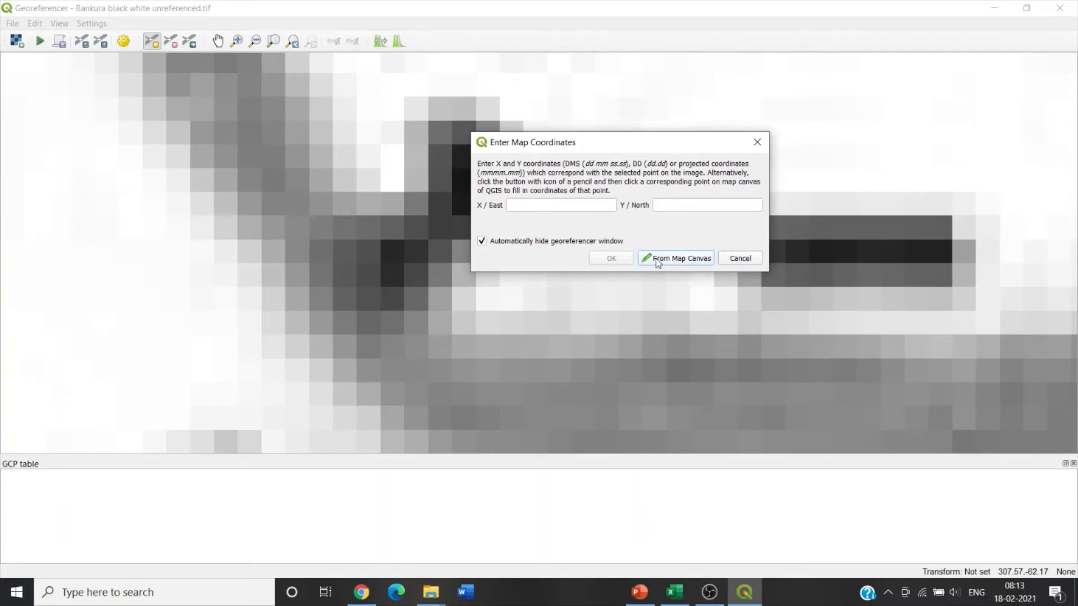
# Take the first point from the map canvas, panning the reference layer to the river corner near Saltora.
pyautogui.click(656, 259)
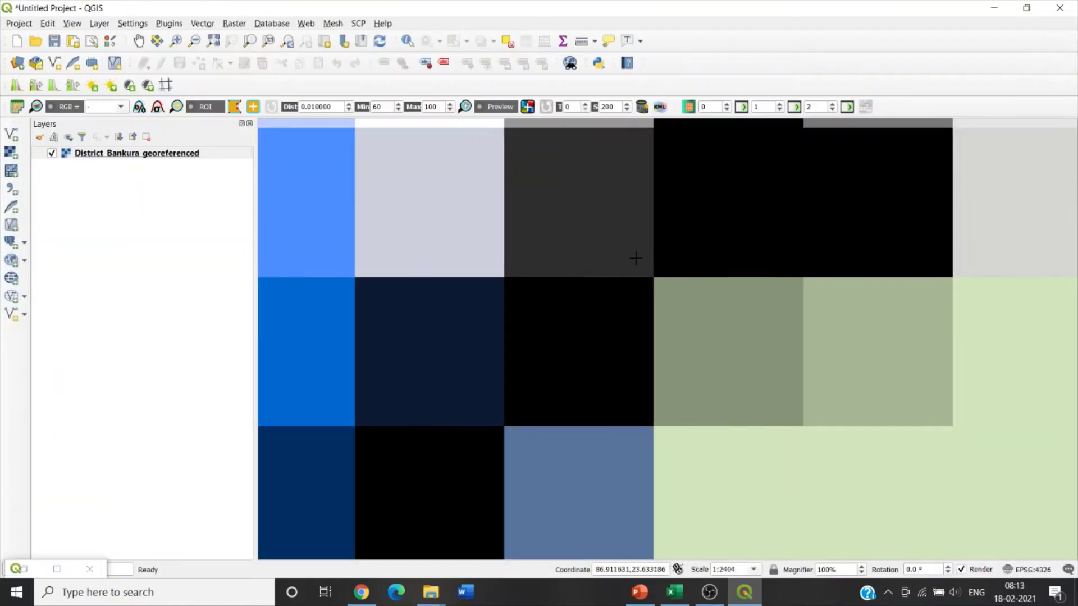
pyautogui.scroll(3, 528, 258)
pyautogui.scroll(-6, 528, 258)
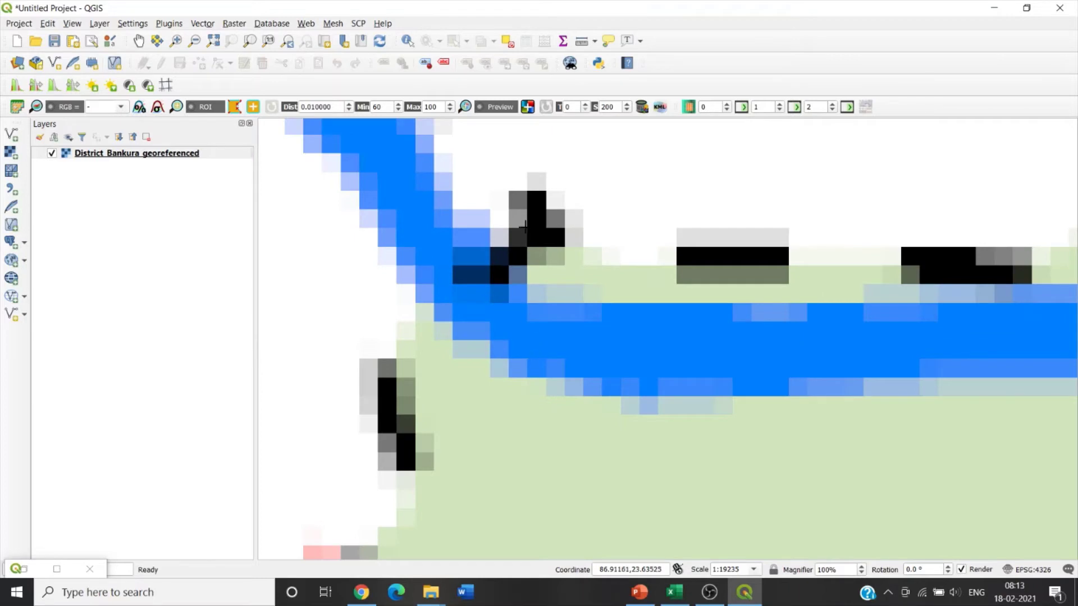
pyautogui.scroll(-3, 533, 346)
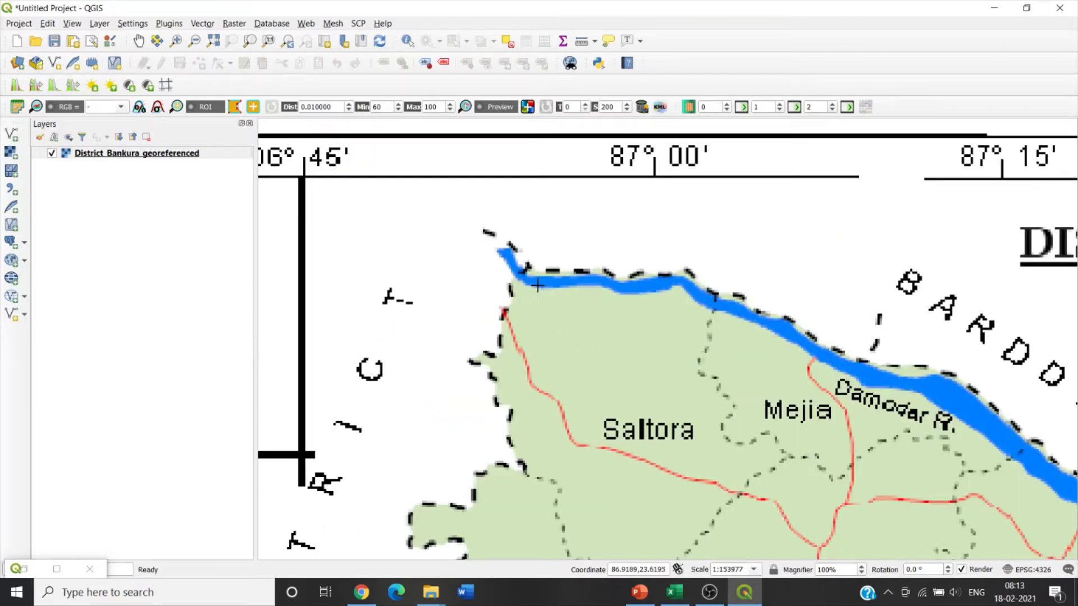
pyautogui.scroll(2, 573, 282)
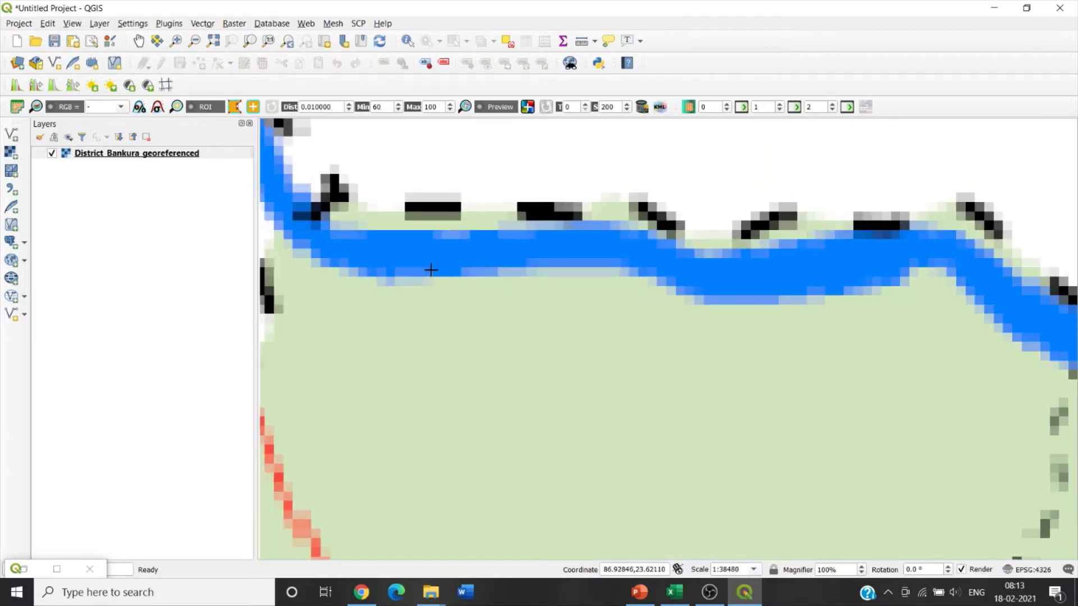
pyautogui.moveTo(429, 267); pyautogui.dragTo(654, 331)
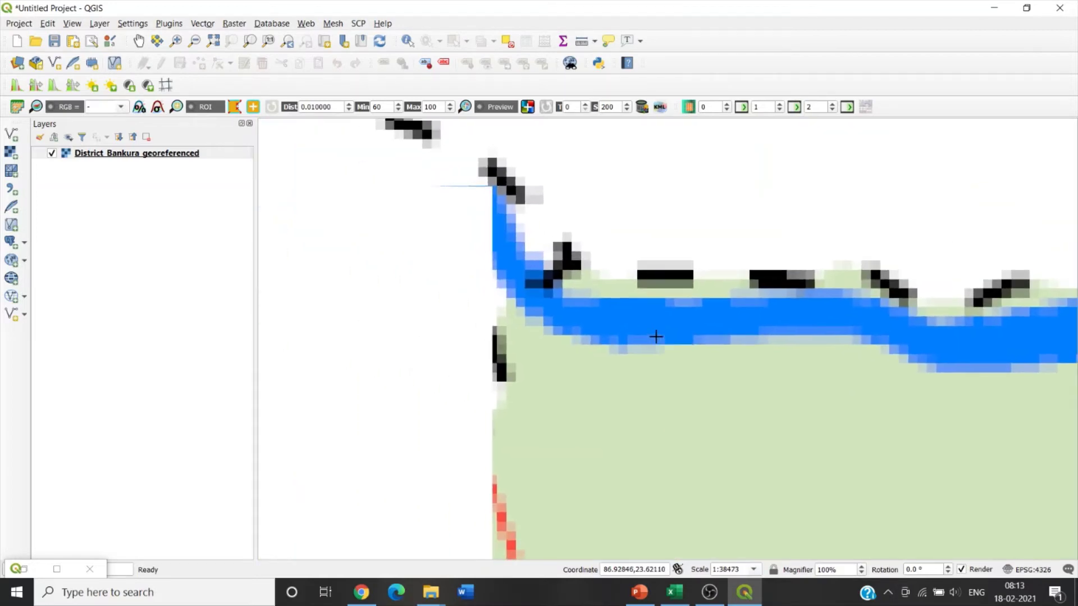
pyautogui.scroll(1, 570, 292)
pyautogui.scroll(1, 570, 291)
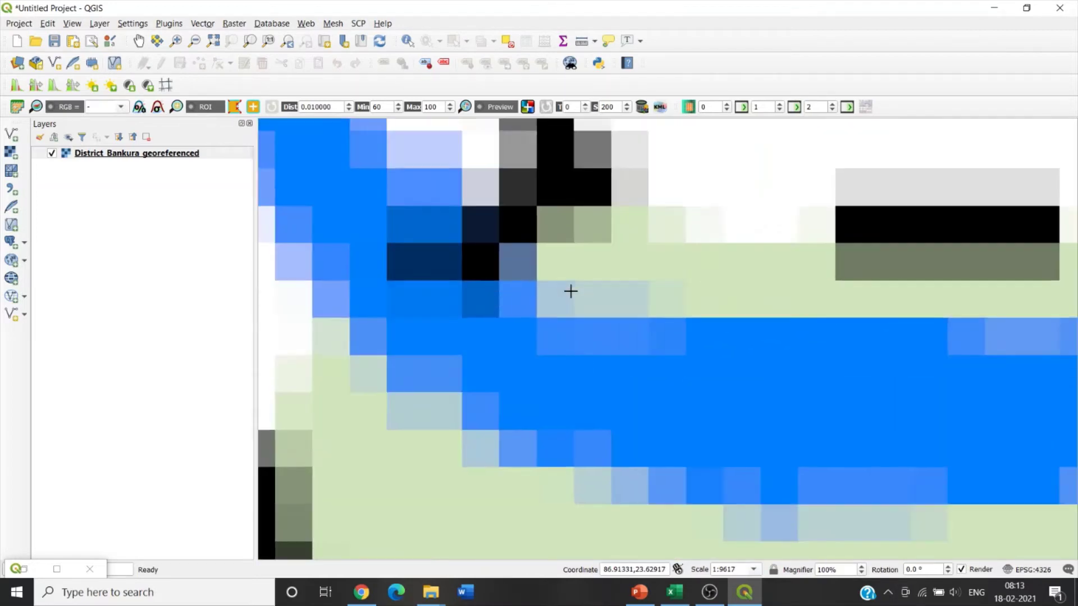
pyautogui.moveTo(517, 270); pyautogui.dragTo(629, 364)
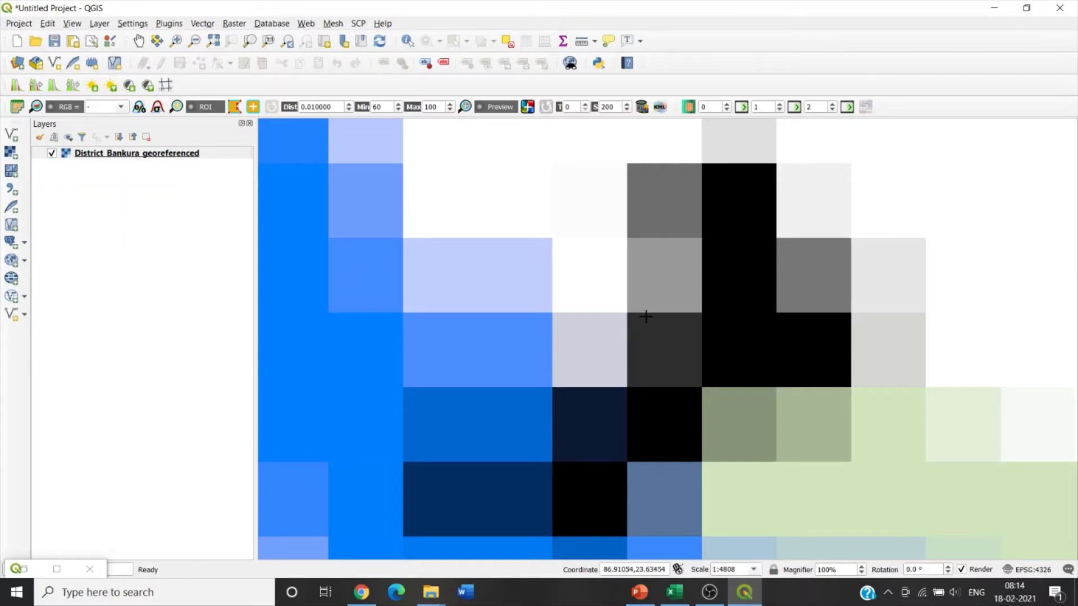
pyautogui.scroll(1, 627, 313)
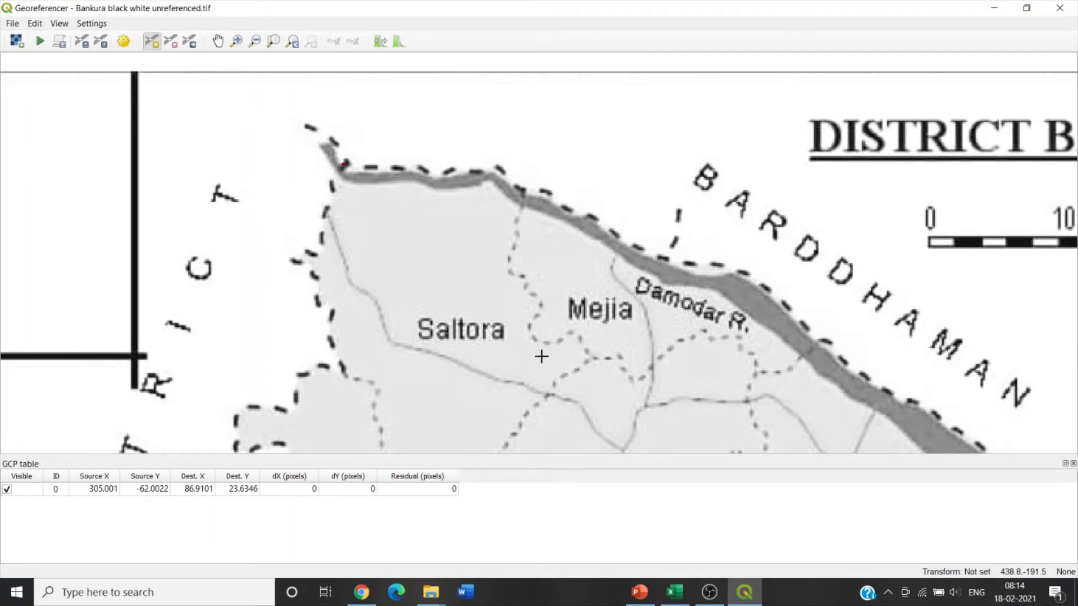
# Follow the Damodar river southeast to its eastern tip near Patrasair.
pyautogui.moveTo(590, 369); pyautogui.dragTo(398, 244)
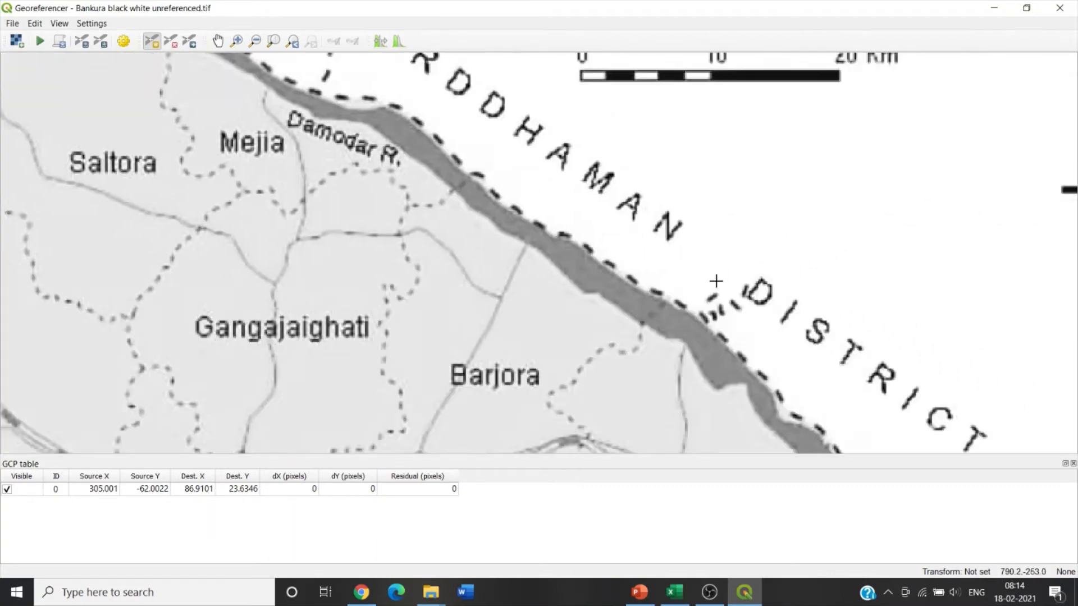
pyautogui.moveTo(694, 333); pyautogui.dragTo(625, 309)
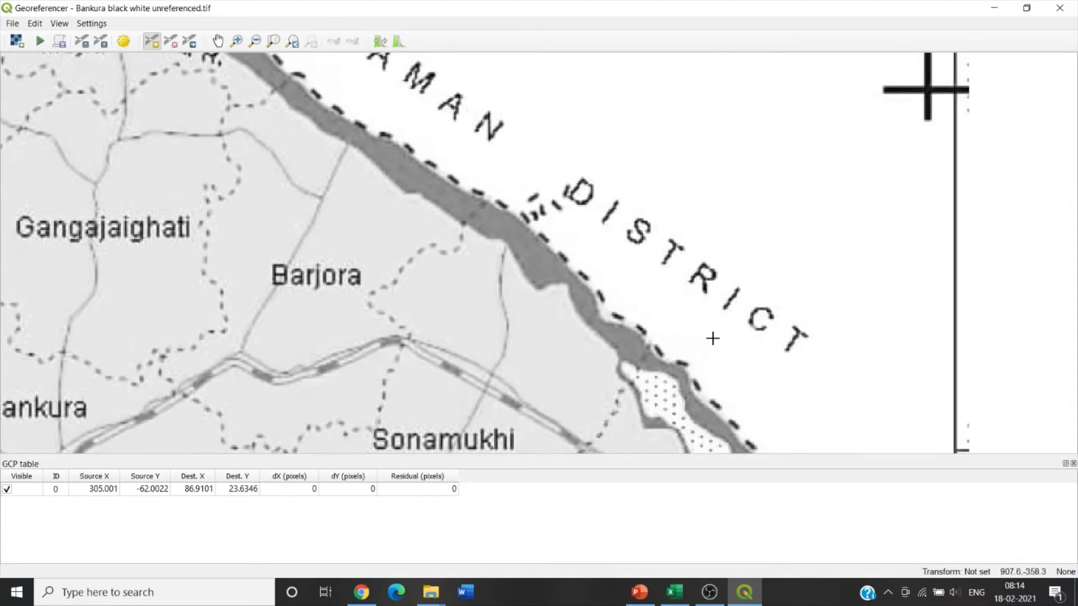
pyautogui.scroll(-2, 713, 342)
pyautogui.moveTo(787, 301); pyautogui.dragTo(592, 274)
pyautogui.scroll(1, 592, 274)
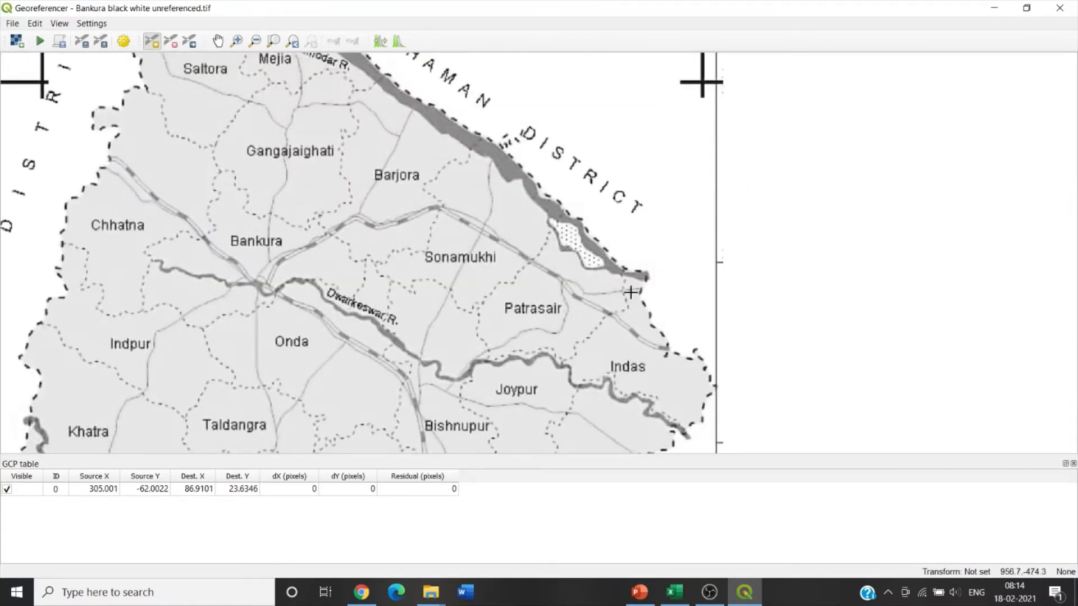
pyautogui.scroll(1, 624, 277)
pyautogui.scroll(1, 621, 276)
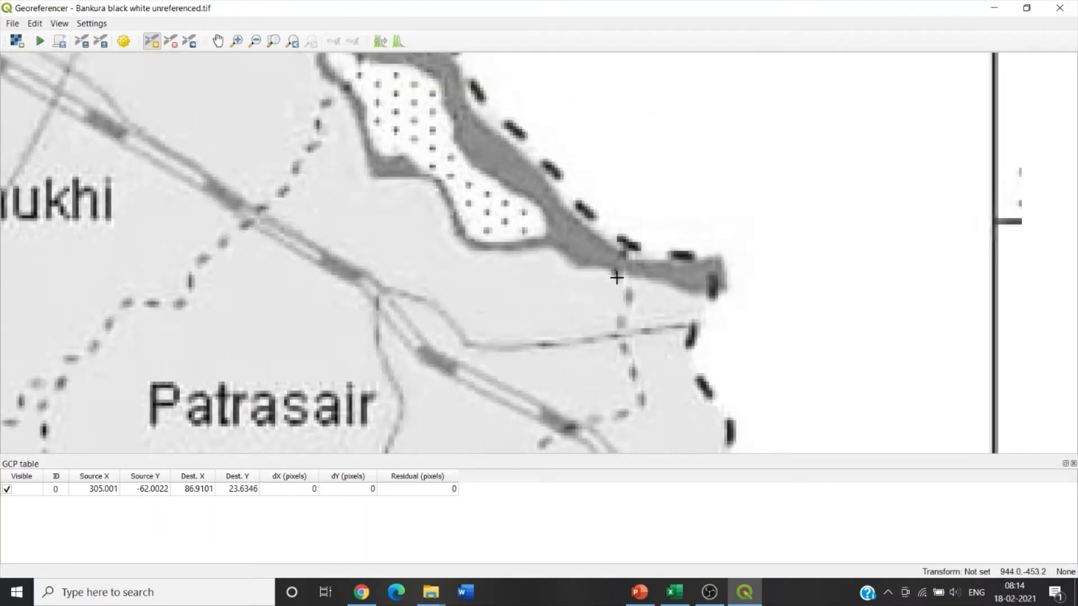
pyautogui.scroll(-1, 617, 276)
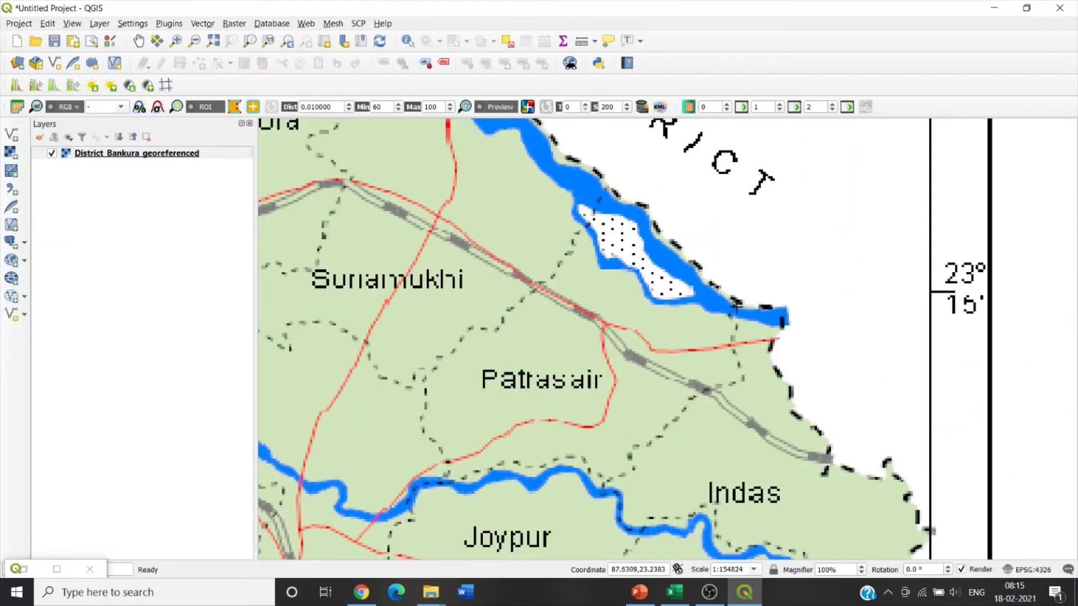
pyautogui.scroll(1, 665, 374)
pyautogui.scroll(1, 735, 306)
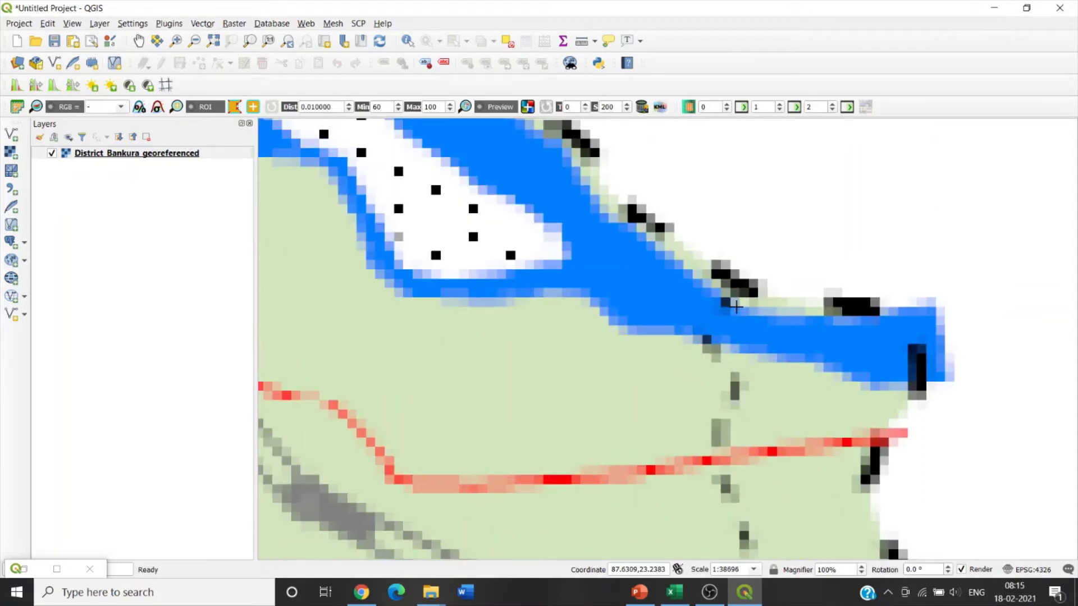
pyautogui.scroll(1, 736, 306)
pyautogui.scroll(1, 735, 305)
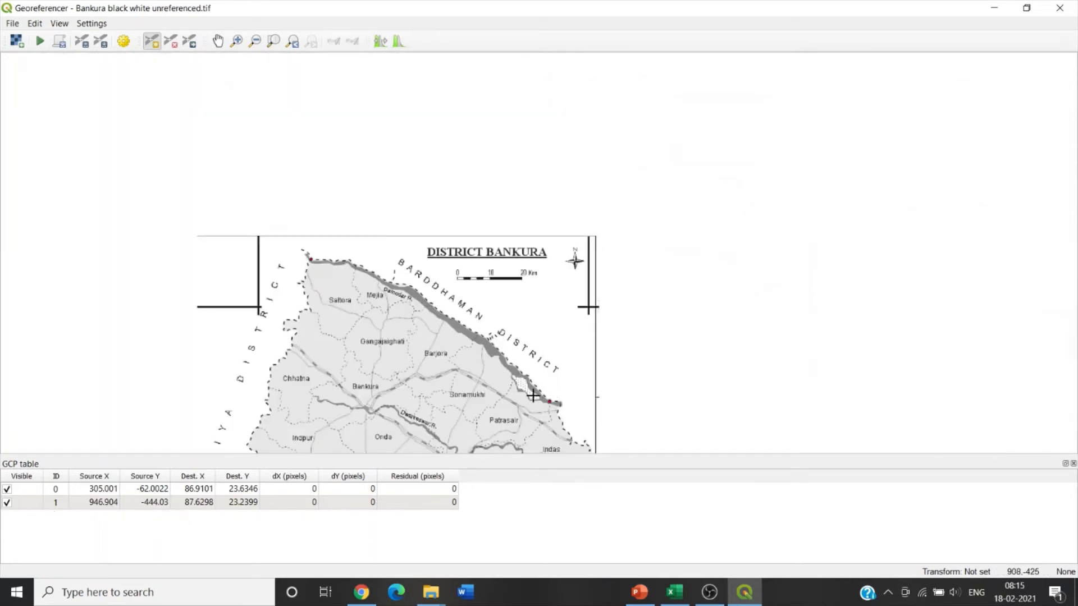
# Bring the southern part of the district around Taldangra and Bishnupur into view for the third point.
pyautogui.moveTo(512, 389); pyautogui.dragTo(540, 155)
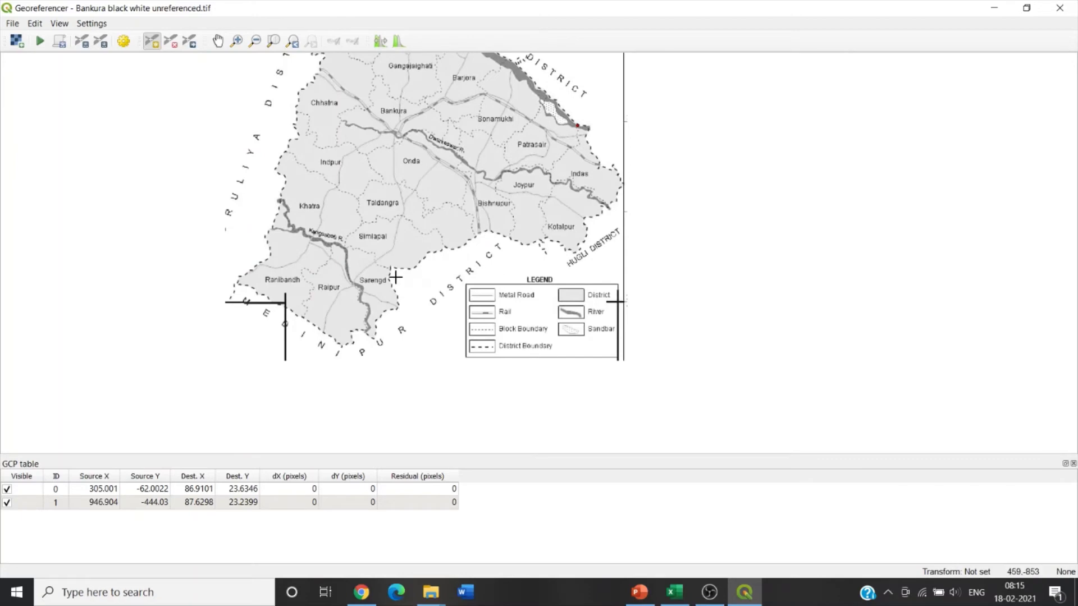
pyautogui.scroll(1, 395, 277)
pyautogui.scroll(1, 395, 278)
pyautogui.moveTo(599, 187); pyautogui.dragTo(545, 323)
pyautogui.scroll(1, 667, 257)
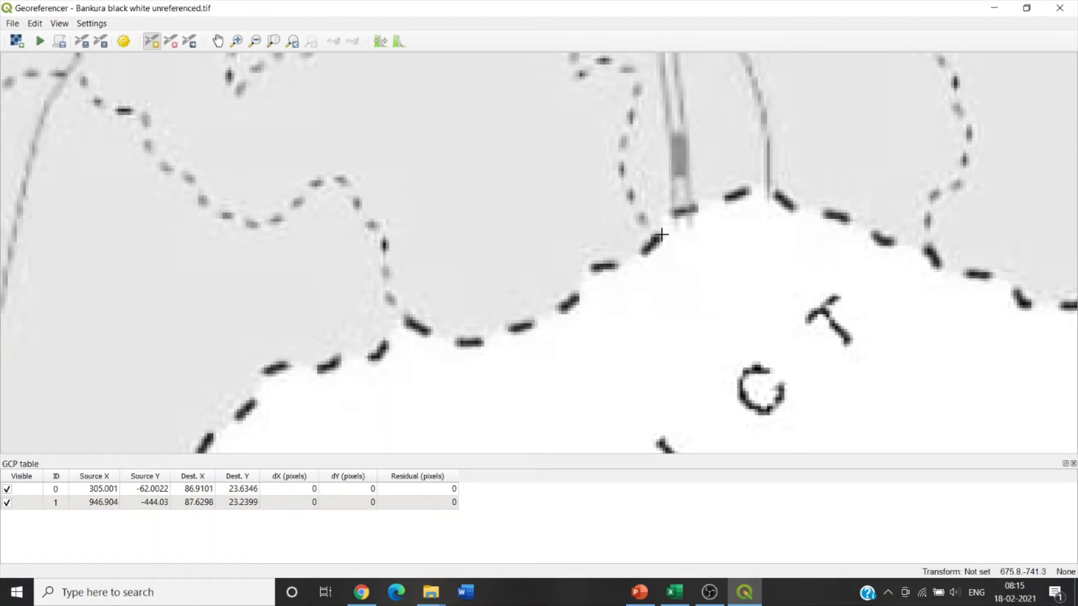
pyautogui.scroll(-3, 662, 235)
pyautogui.scroll(2, 660, 241)
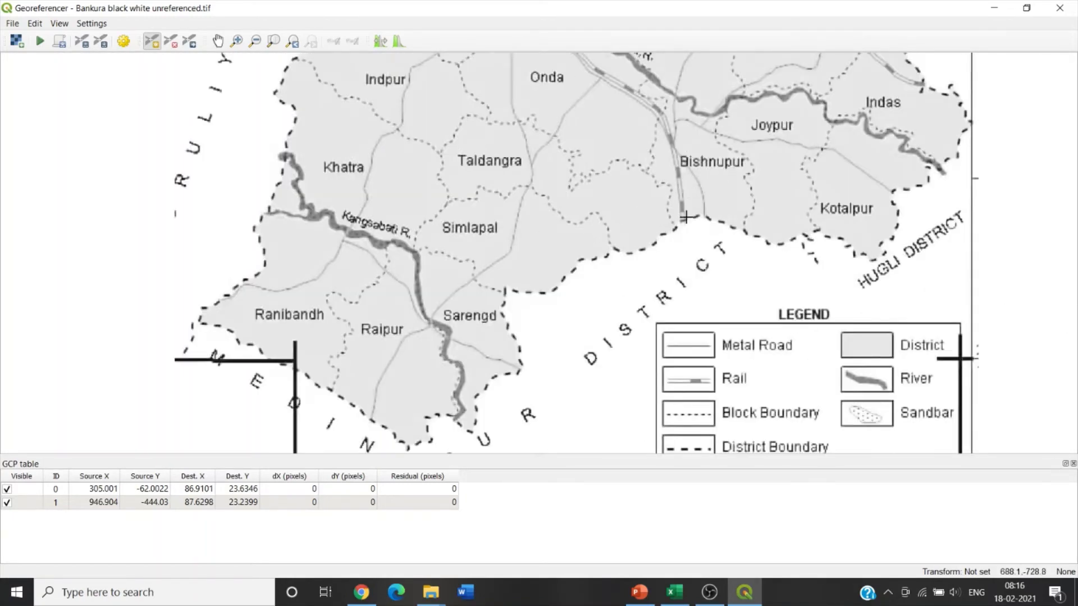
pyautogui.scroll(2, 685, 217)
pyautogui.scroll(-1, 761, 205)
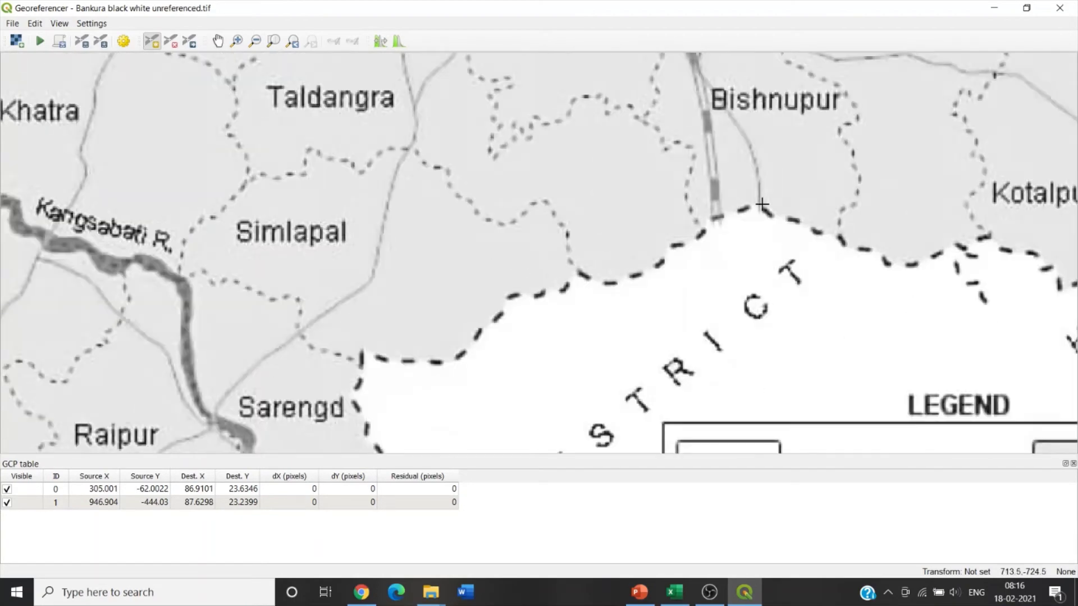
pyautogui.scroll(1, 770, 192)
pyautogui.scroll(1, 772, 199)
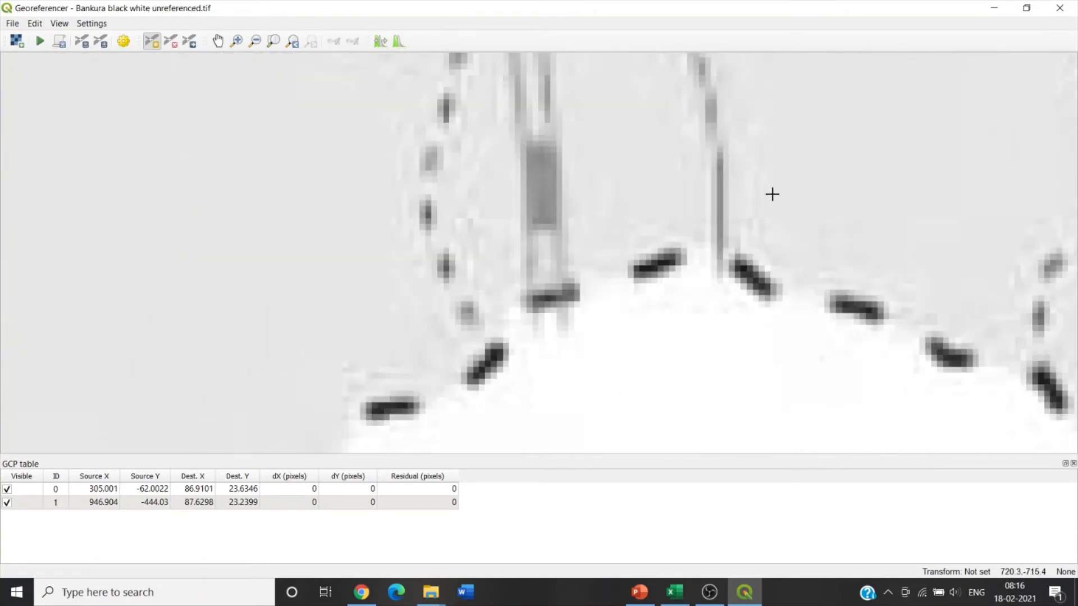
pyautogui.scroll(1, 770, 220)
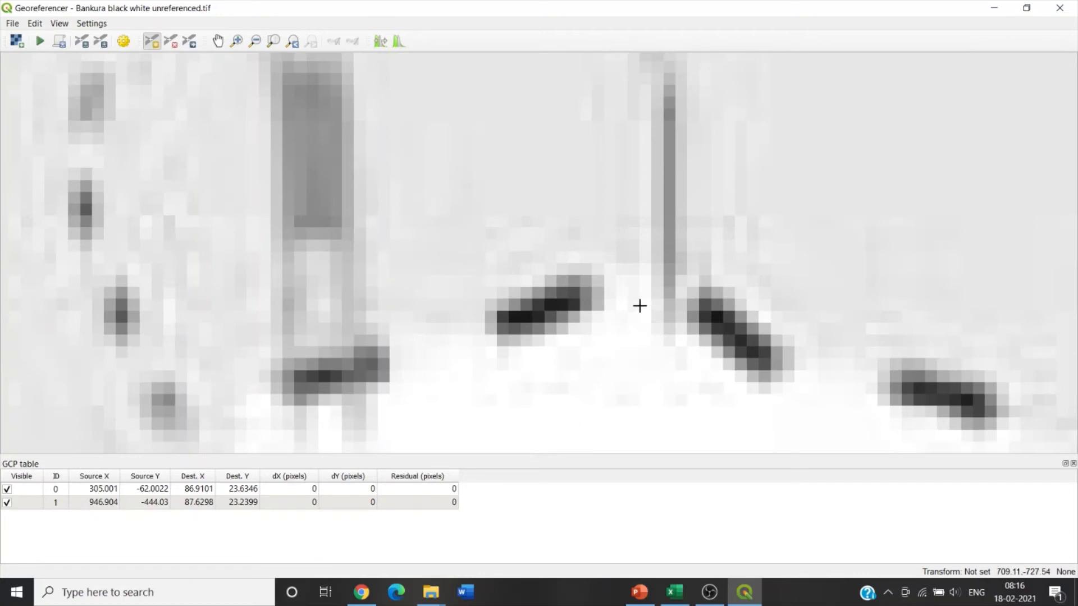
pyautogui.scroll(1, 679, 304)
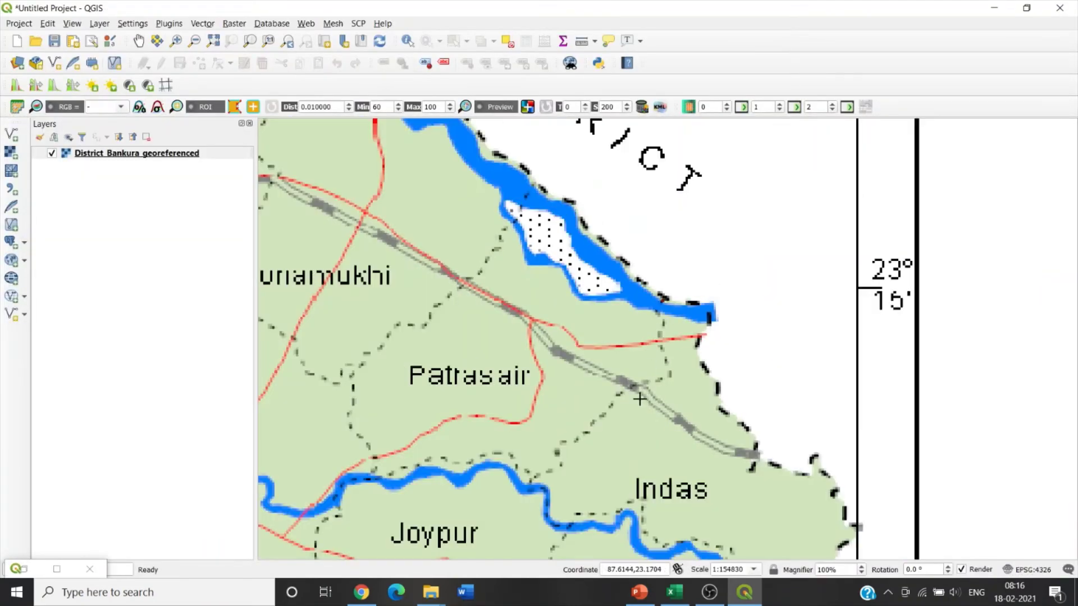
pyautogui.scroll(-1, 632, 421)
pyautogui.scroll(1, 613, 267)
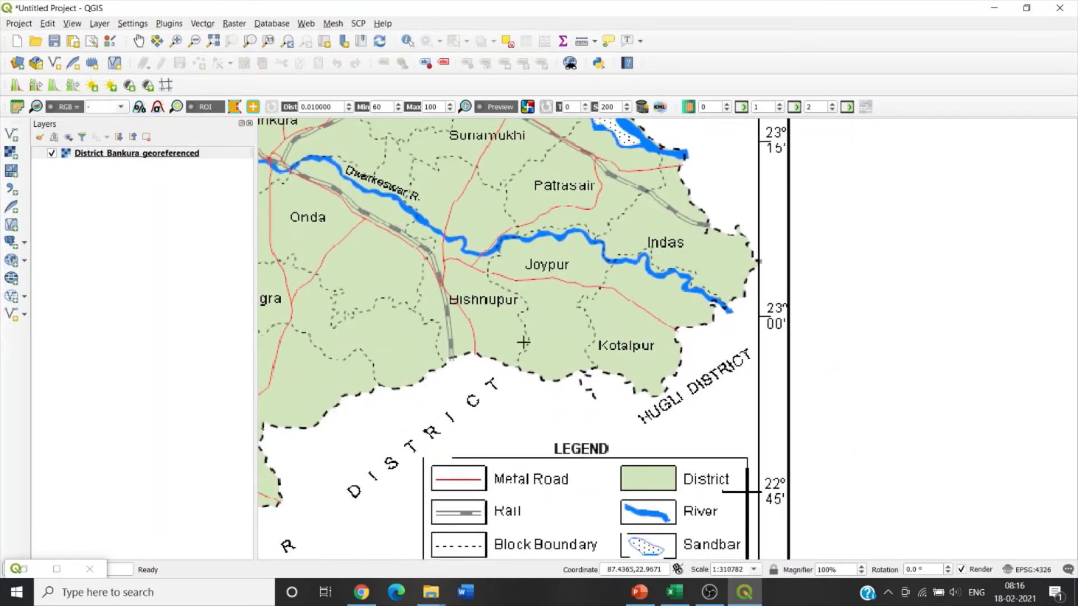
pyautogui.scroll(1, 512, 344)
pyautogui.scroll(1, 513, 344)
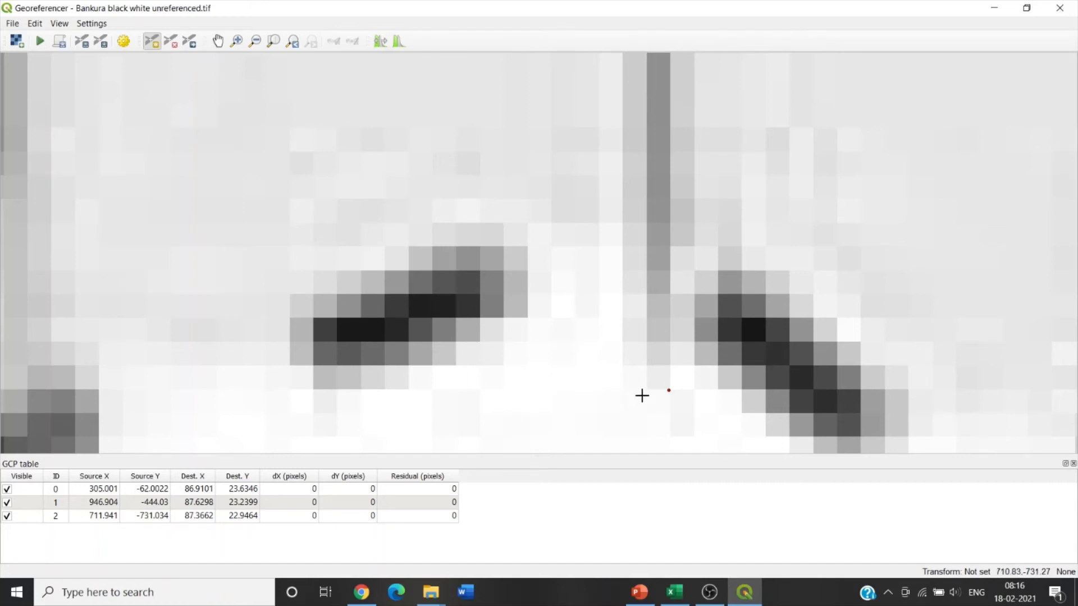
pyautogui.scroll(-3, 453, 344)
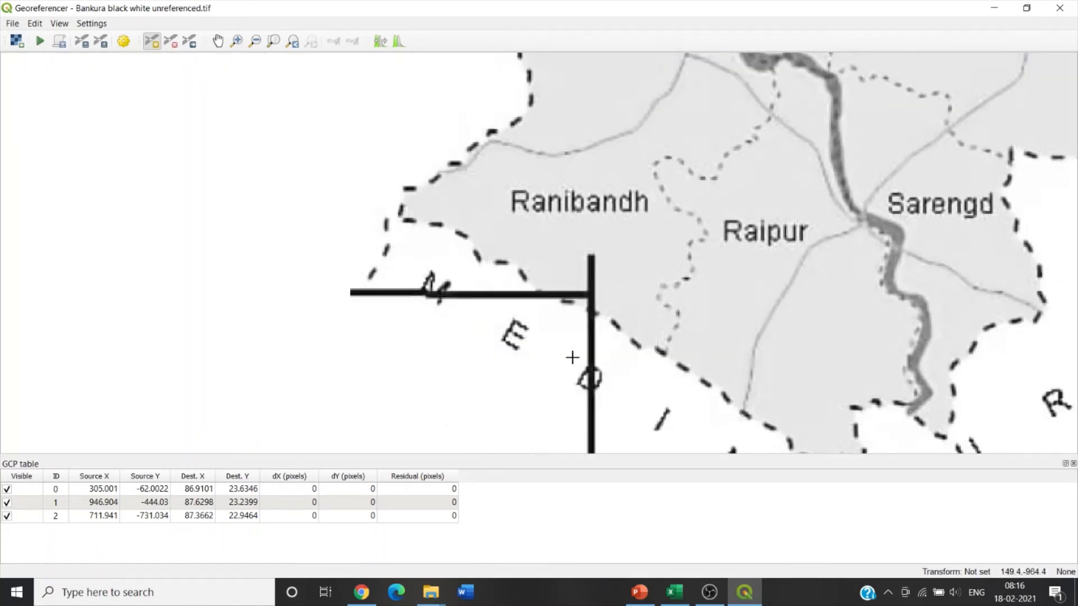
pyautogui.scroll(1, 475, 221)
pyautogui.scroll(1, 473, 219)
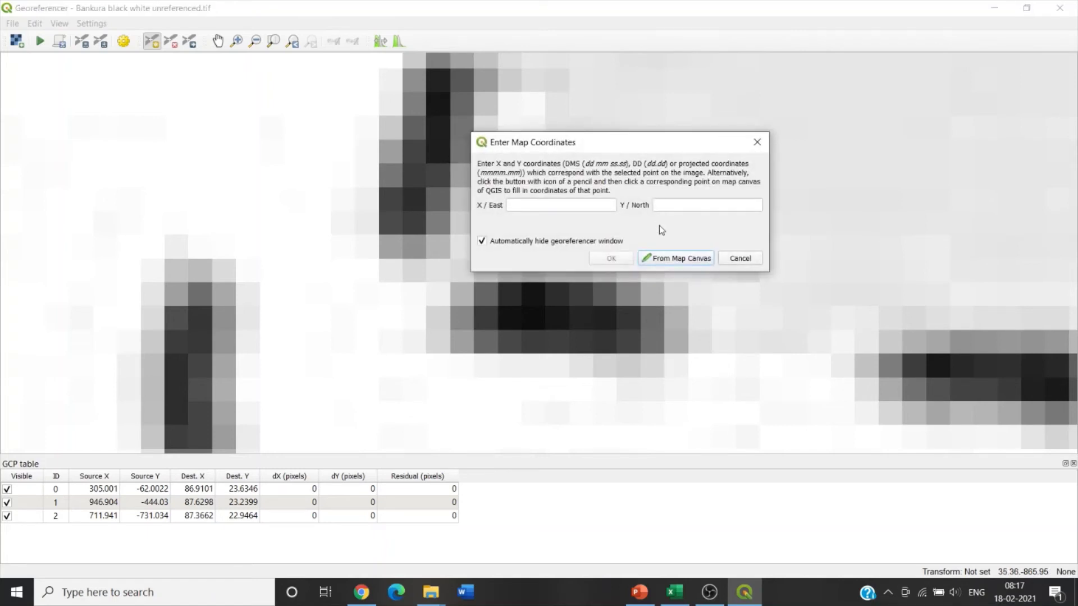
# Choose From Map Canvas and pan the reference layer to the Ranibandh corner.
pyautogui.click(665, 259)
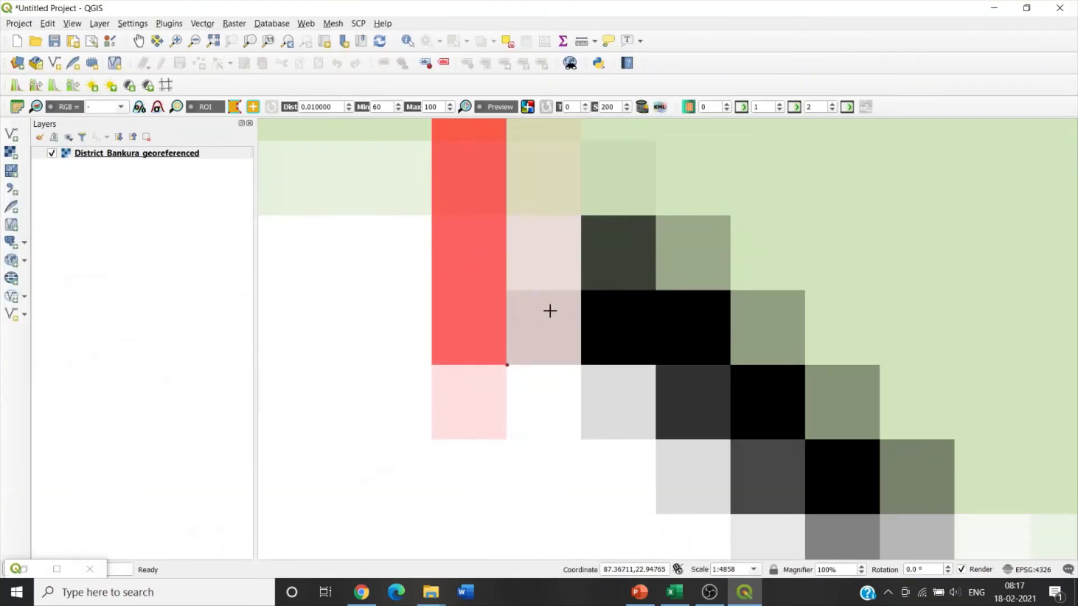
pyautogui.scroll(-3, 549, 311)
pyautogui.scroll(-2, 548, 308)
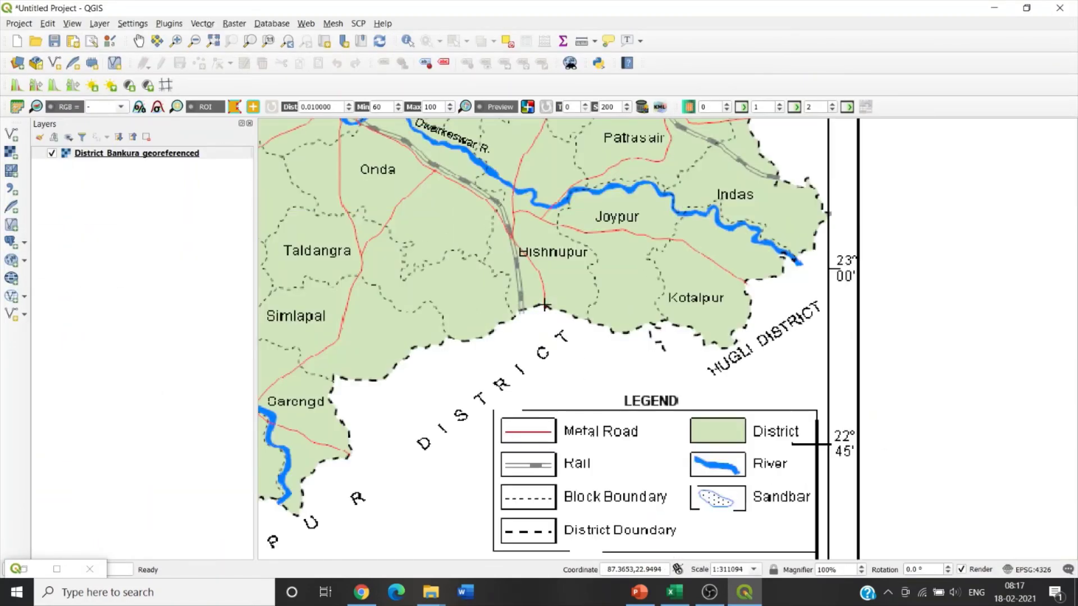
pyautogui.scroll(-2, 544, 305)
pyautogui.moveTo(498, 303); pyautogui.dragTo(650, 294)
pyautogui.scroll(4, 577, 313)
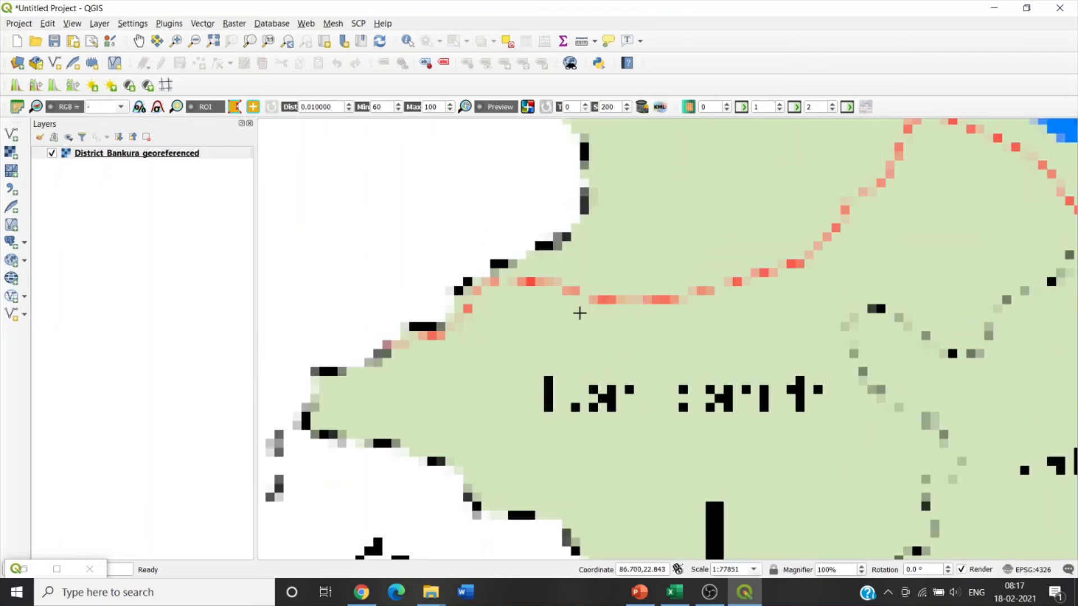
pyautogui.moveTo(484, 342); pyautogui.dragTo(674, 238)
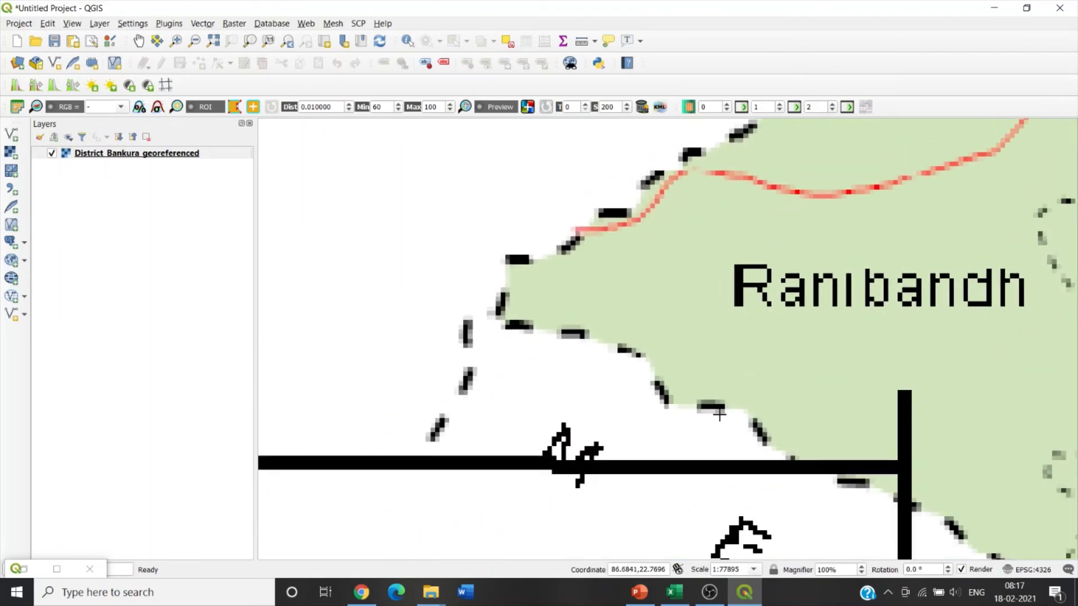
pyautogui.scroll(-2, 646, 464)
pyautogui.scroll(1, 646, 442)
pyautogui.scroll(1, 589, 427)
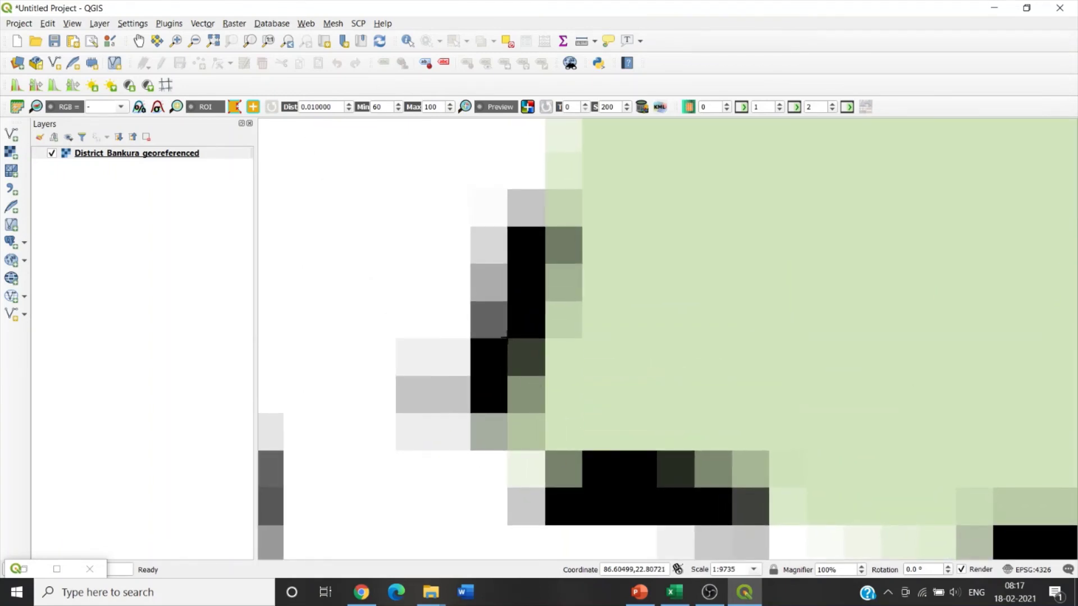
pyautogui.scroll(1, 503, 337)
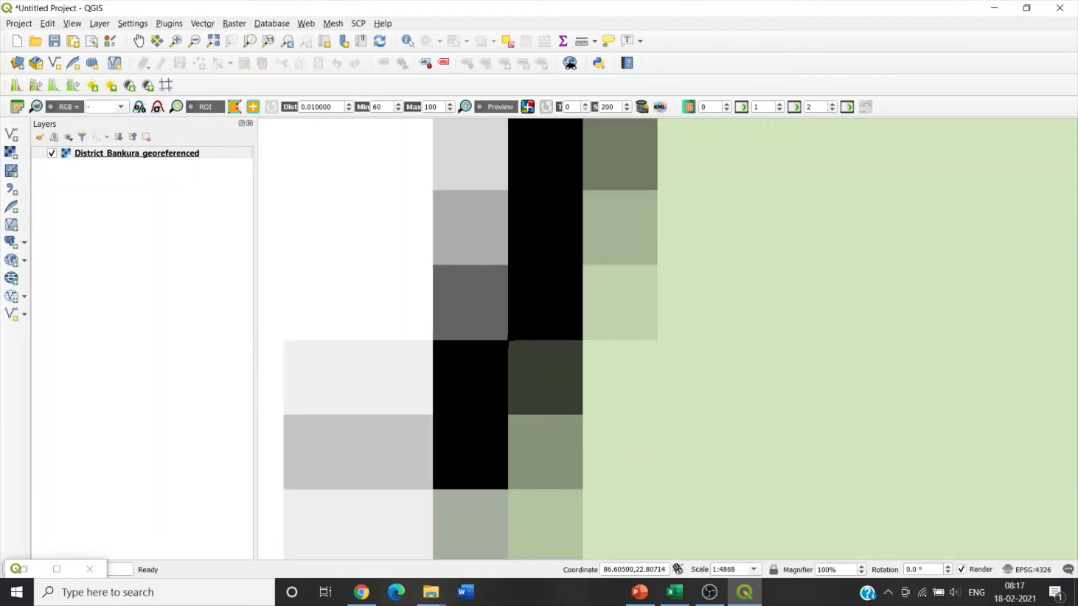
# Capture coordinates 86.605, 22.8071 at the Ranibandh corner and confirm the fourth GCP.
pyautogui.click(505, 339)
pyautogui.click(611, 257)
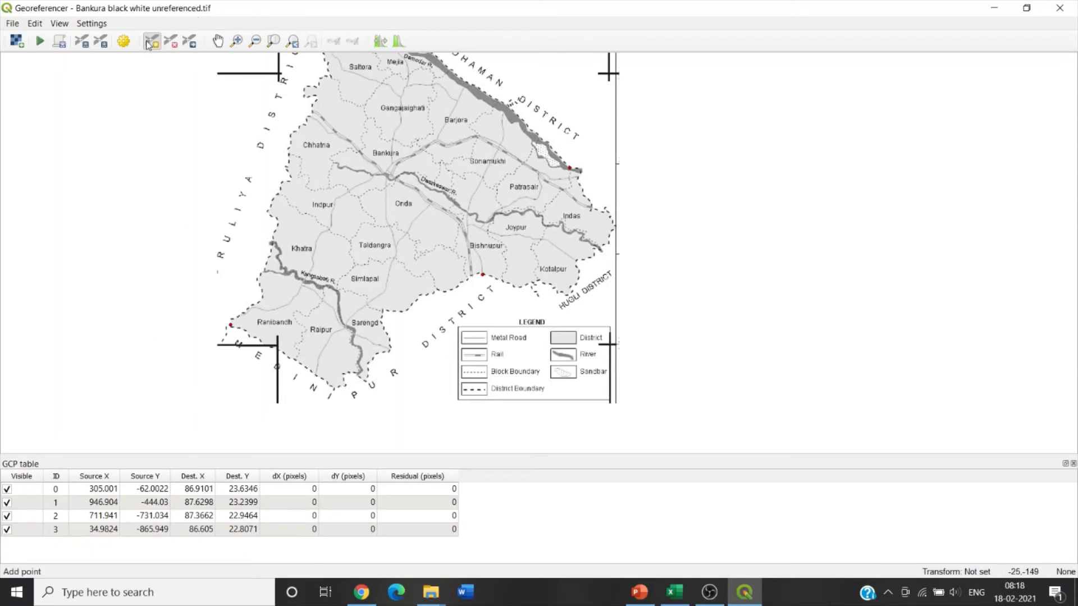
# Bring up the Georeferencer's Transformation Settings.
pyautogui.click(91, 23)
pyautogui.click(97, 39)
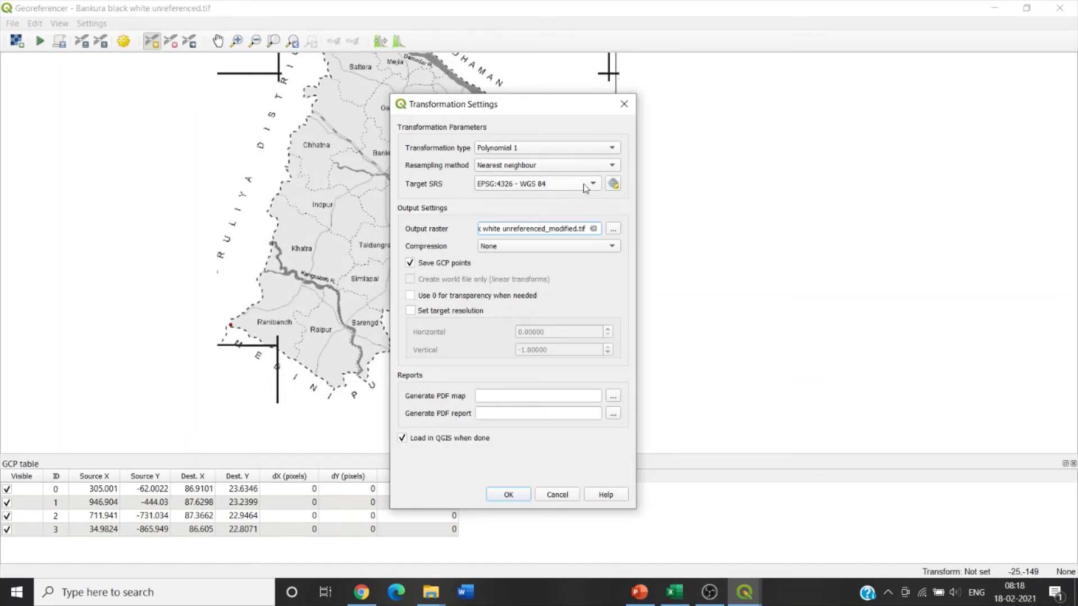
# Save the output raster into F:\qgis_directory under the modified name and apply Polynomial 1, WGS 84.
pyautogui.click(613, 230)
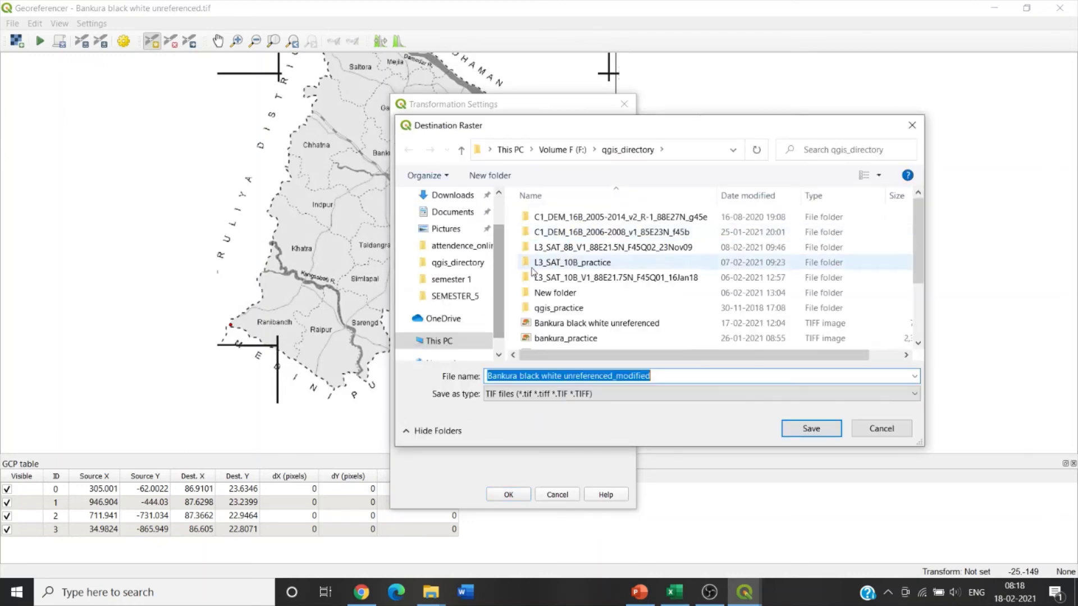
pyautogui.click(454, 296)
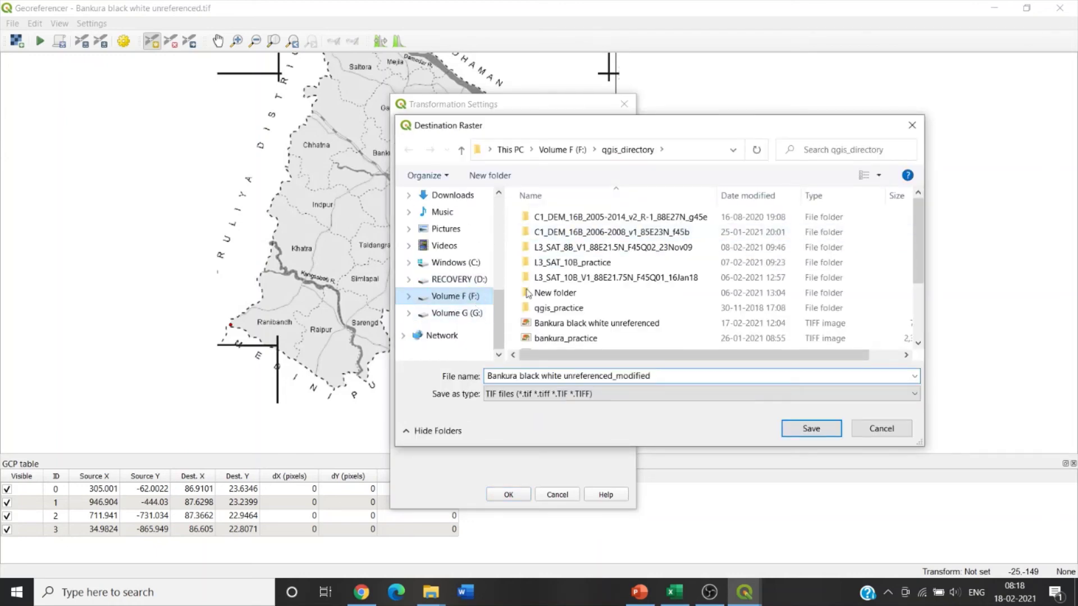
pyautogui.scroll(-5, 581, 319)
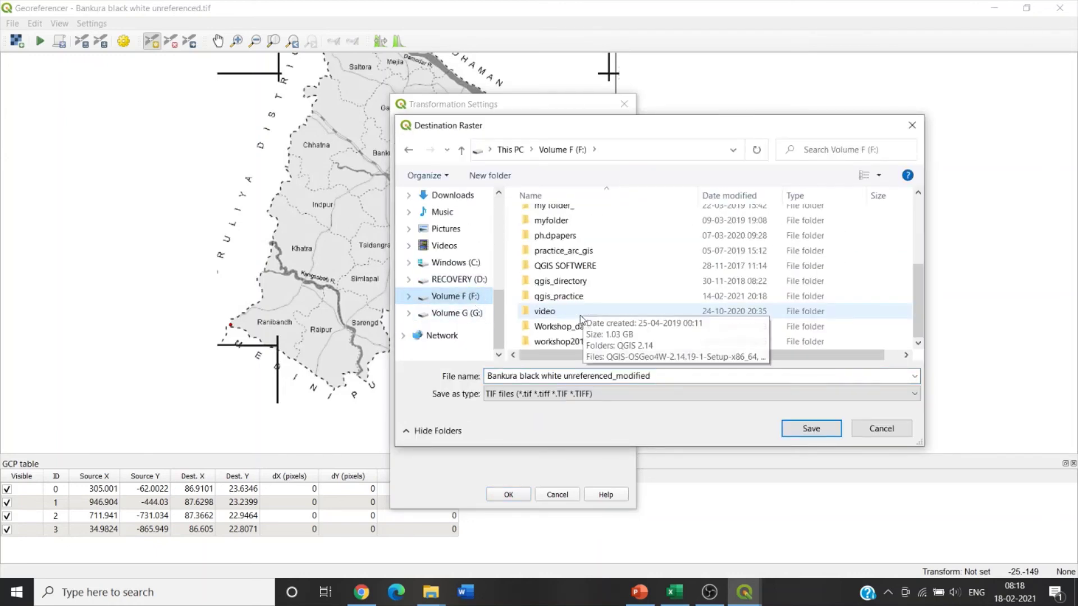
pyautogui.doubleClick(590, 288)
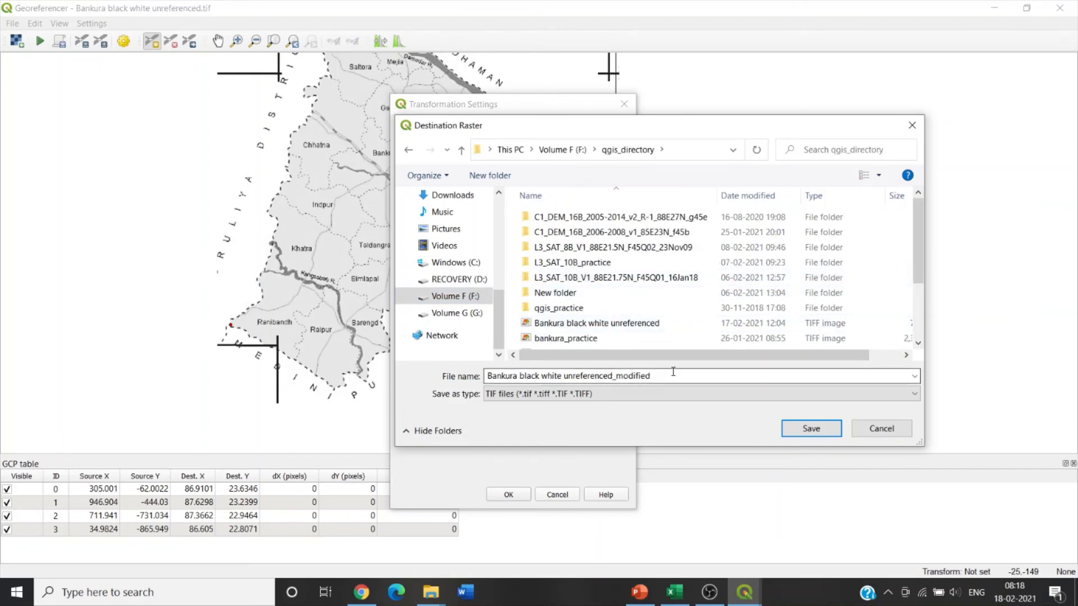
pyautogui.click(804, 427)
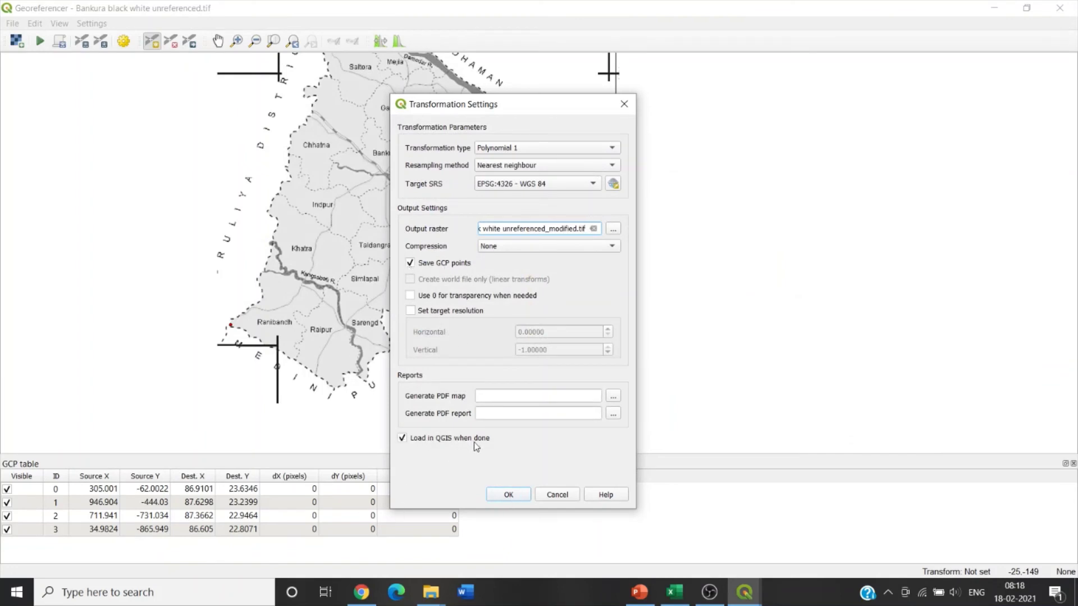
pyautogui.click(507, 495)
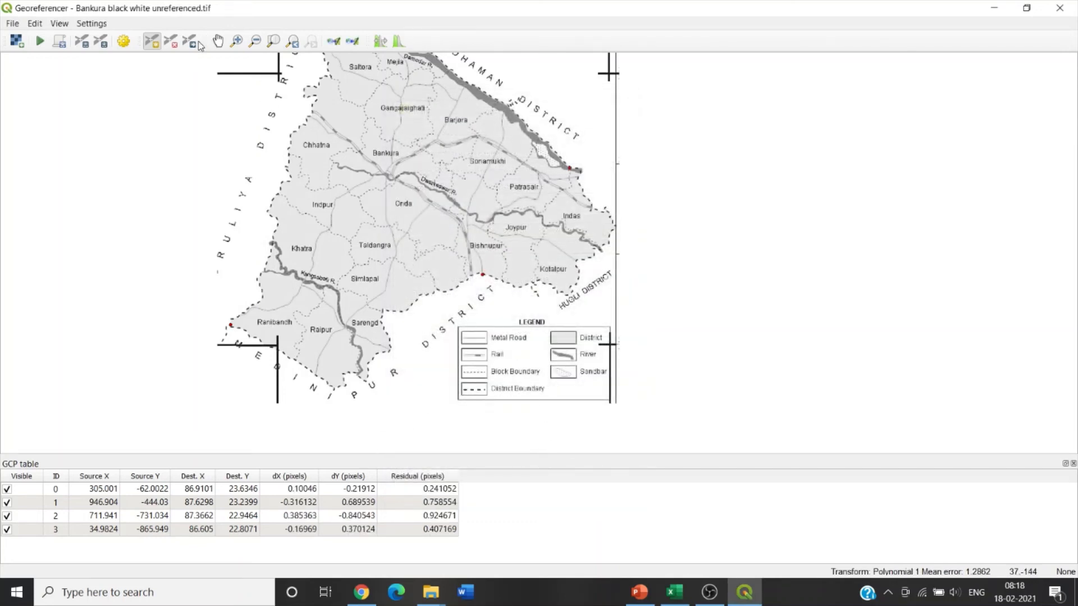
# Start georeferencing and bring the whole resulting Bankura map into view on the canvas.
pyautogui.click(41, 43)
pyautogui.click(12, 24)
pyautogui.click(51, 68)
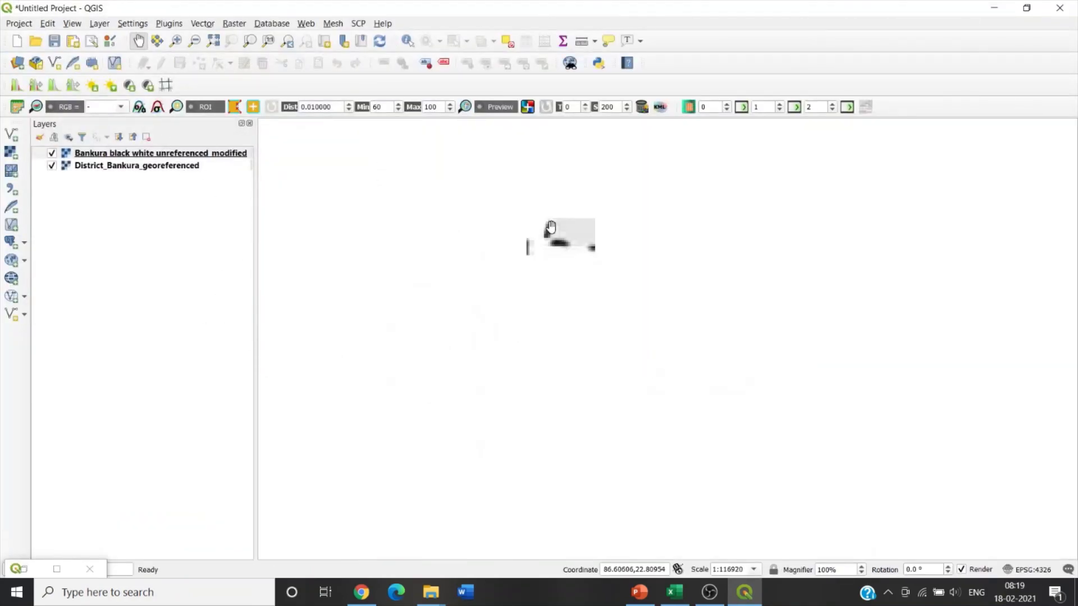
pyautogui.scroll(-3, 553, 226)
pyautogui.moveTo(623, 177); pyautogui.dragTo(568, 343)
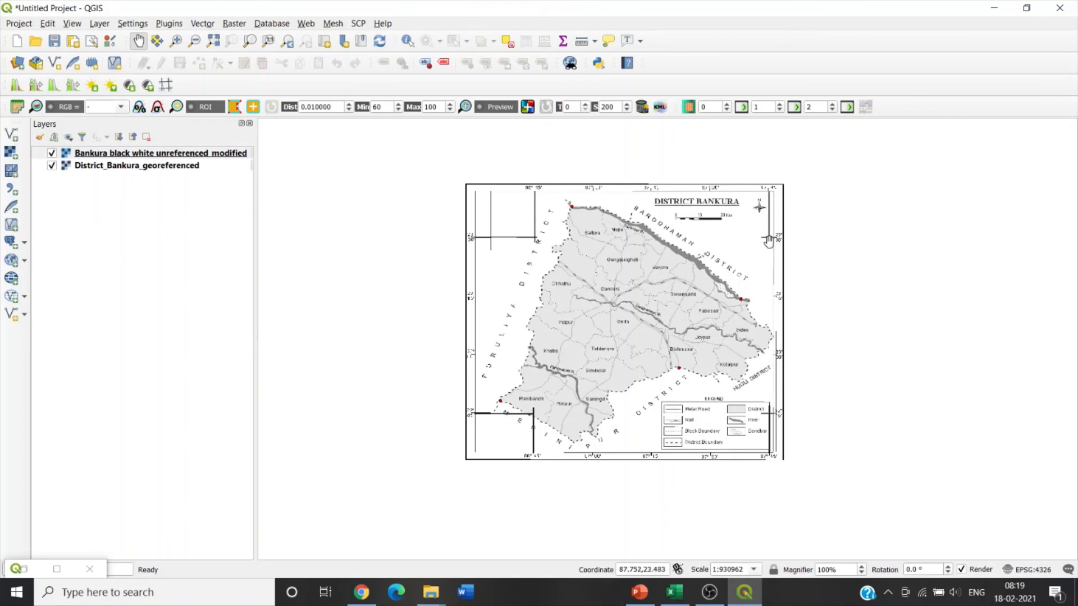
# Hide the District_Bankura_georeferenced layer so only the modified black-and-white map shows.
pyautogui.click(77, 166)
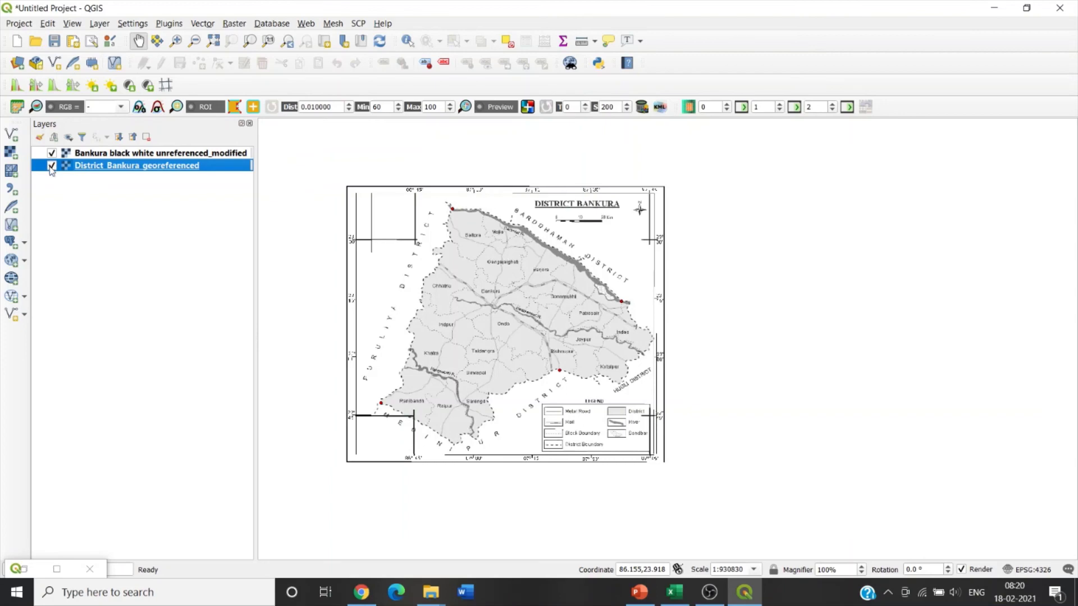
pyautogui.click(52, 165)
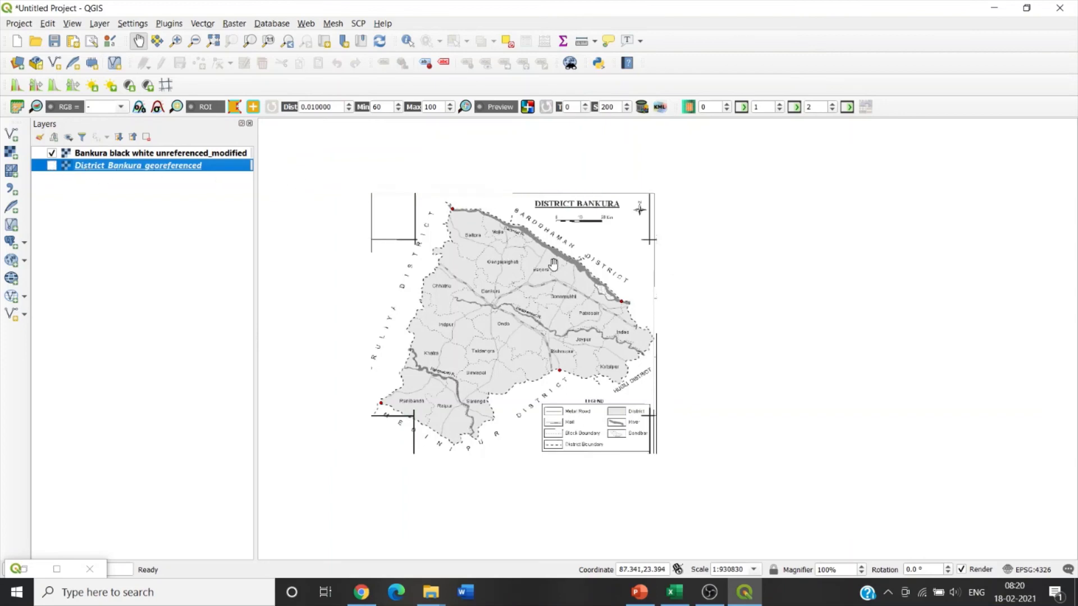
pyautogui.scroll(1, 555, 264)
pyautogui.scroll(-1, 554, 265)
pyautogui.moveTo(549, 272); pyautogui.dragTo(626, 228)
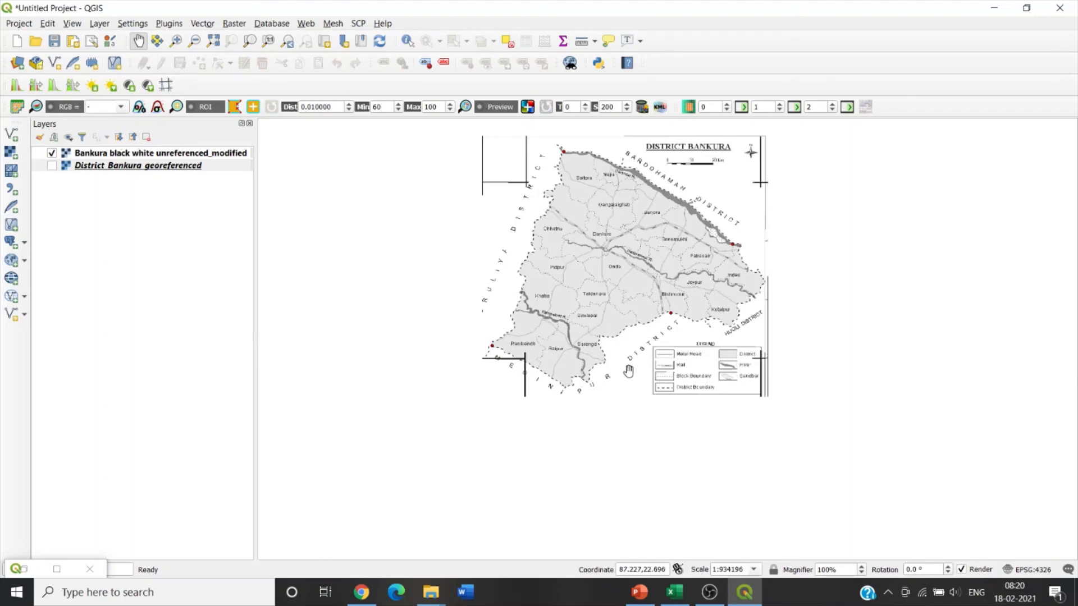
# Remove District_Bankura_georeferenced, leaving Bankura black white unreferenced_modified as the sole layer.
pyautogui.rightClick(109, 167)
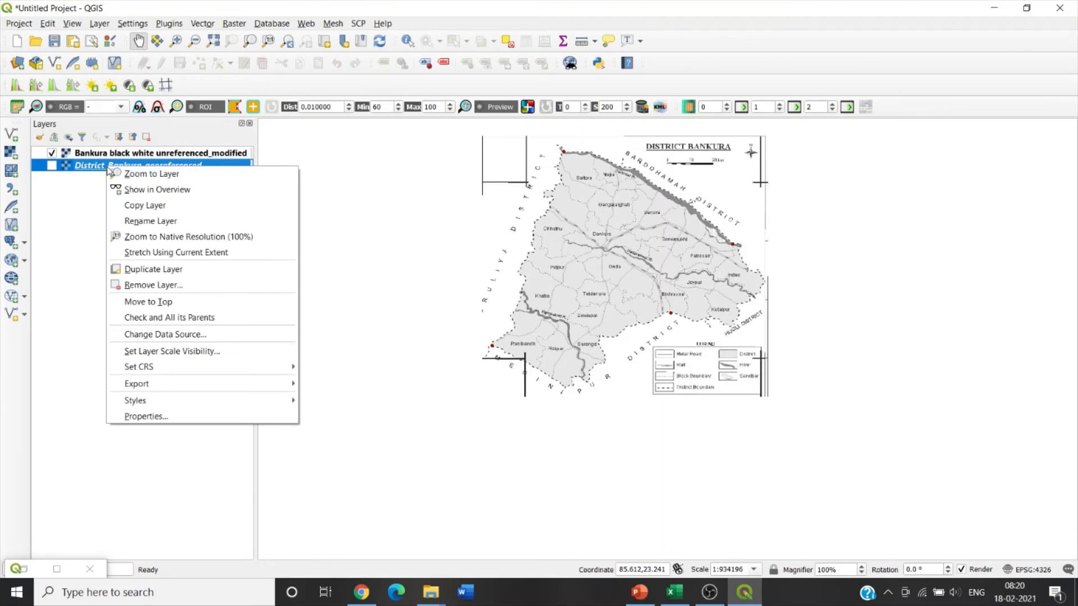
pyautogui.click(135, 286)
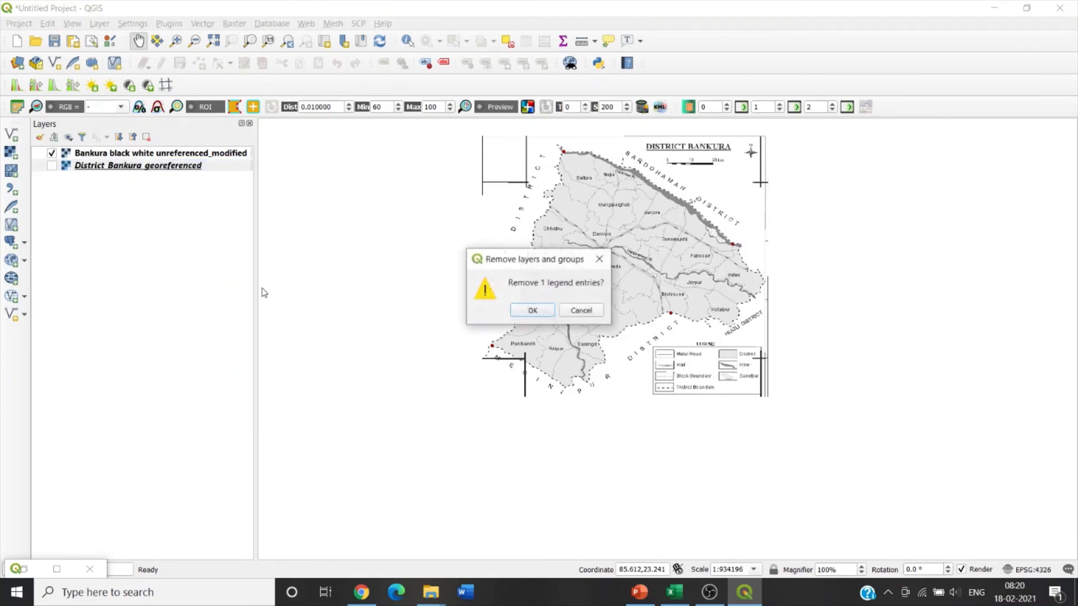
pyautogui.click(528, 309)
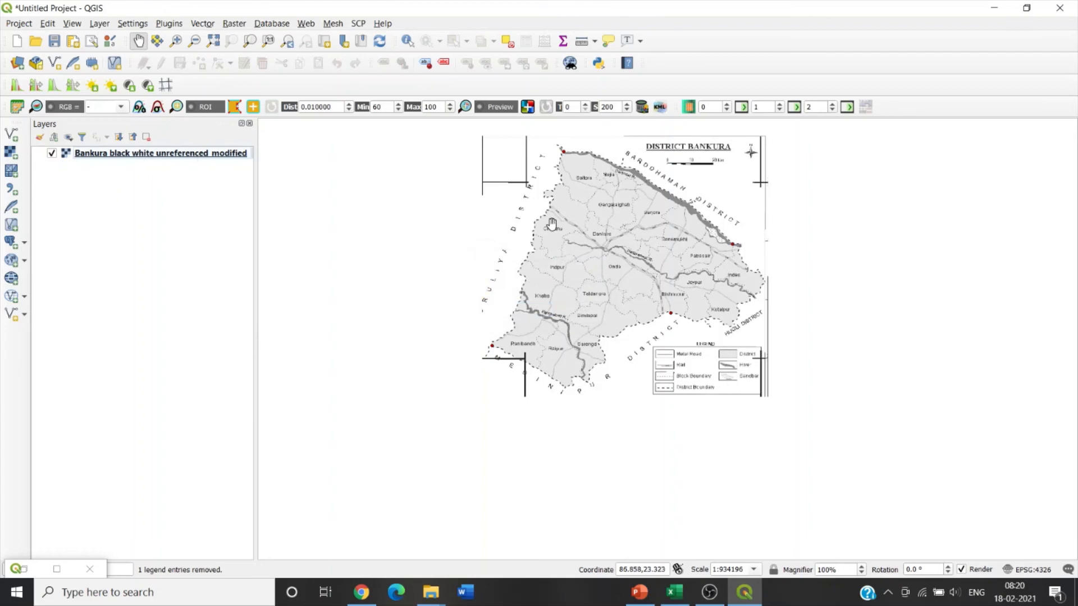
pyautogui.scroll(2, 554, 225)
pyautogui.scroll(-1, 559, 214)
pyautogui.scroll(-1, 517, 276)
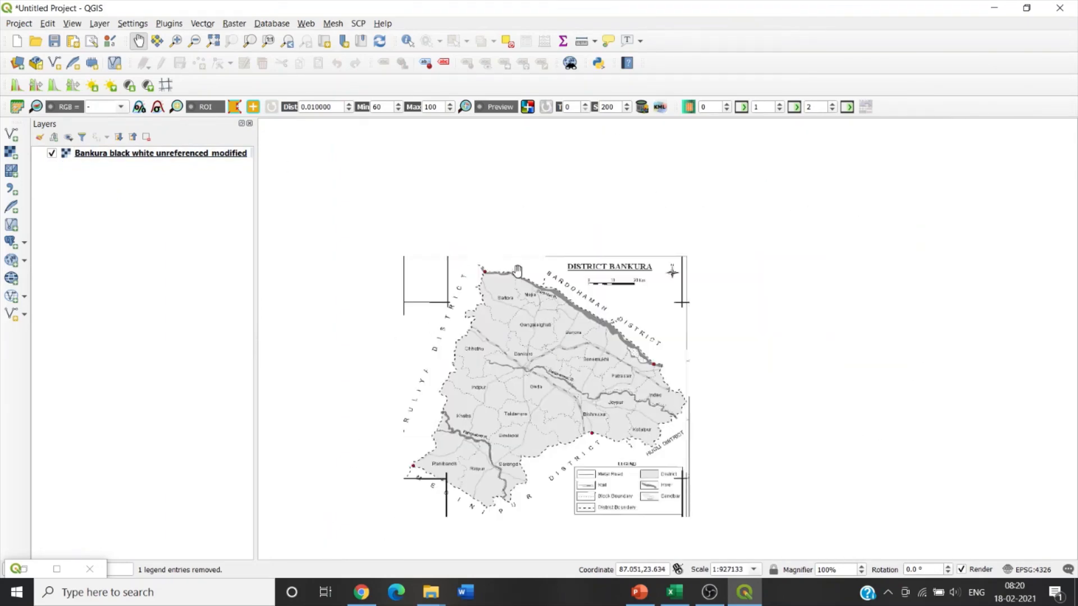
pyautogui.scroll(1, 517, 276)
pyautogui.scroll(1, 517, 277)
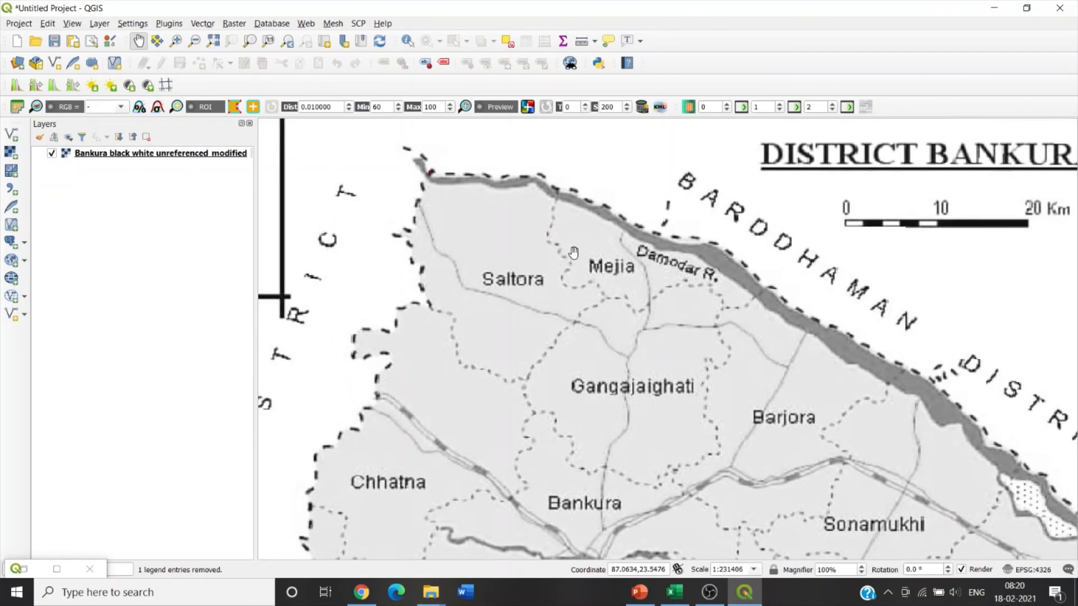
pyautogui.scroll(-1, 658, 269)
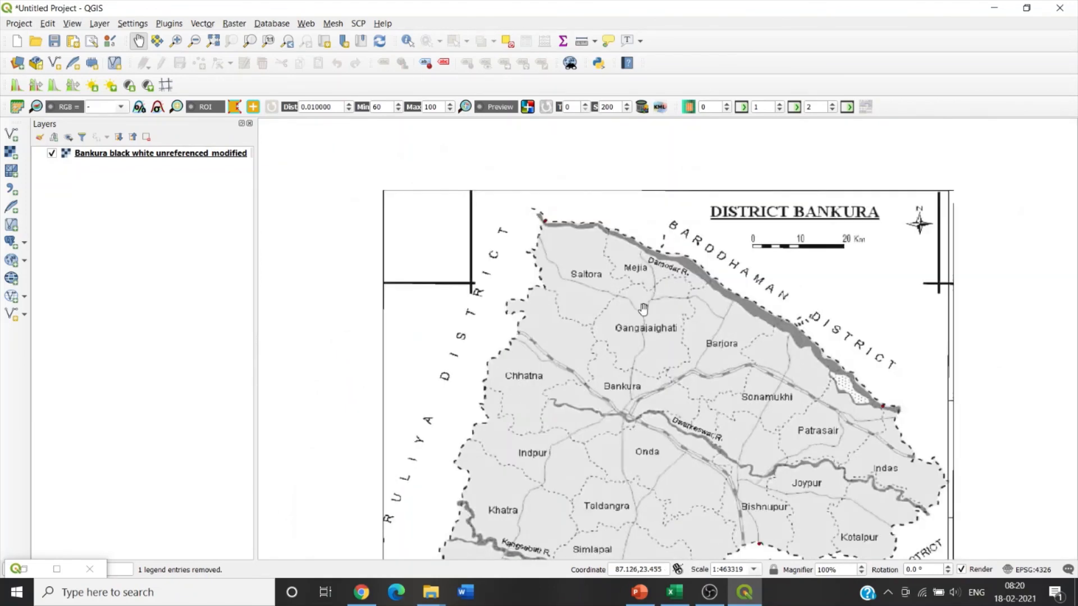
pyautogui.scroll(1, 551, 300)
pyautogui.scroll(-1, 550, 293)
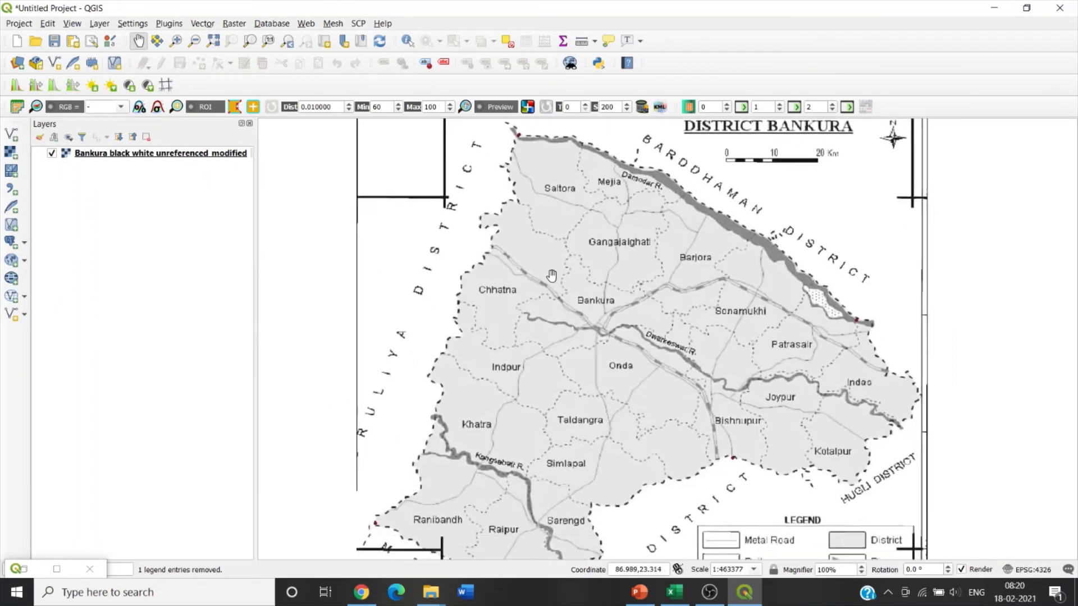